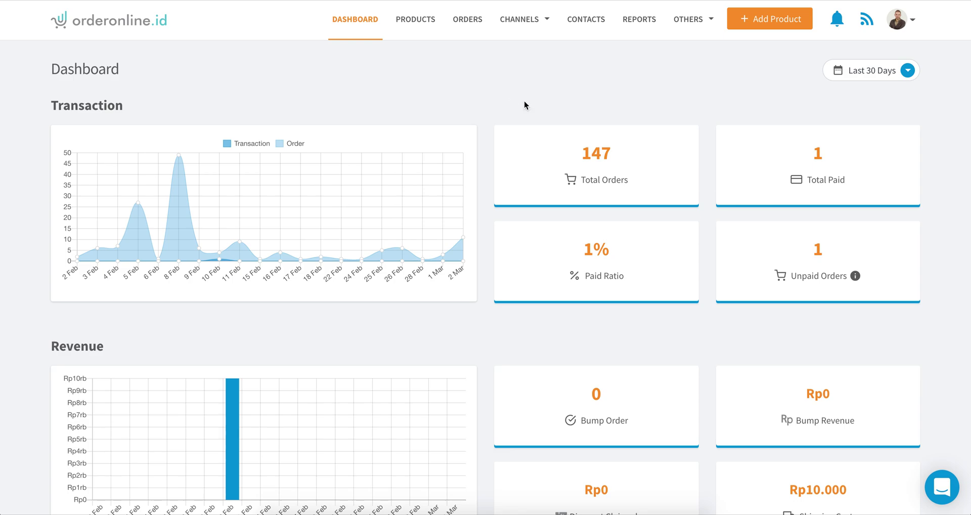
Create a funnel named "Mouse Gaming" with the slug mouse-gaming and the description "jualan mouse gaming"
left_click(542, 29)
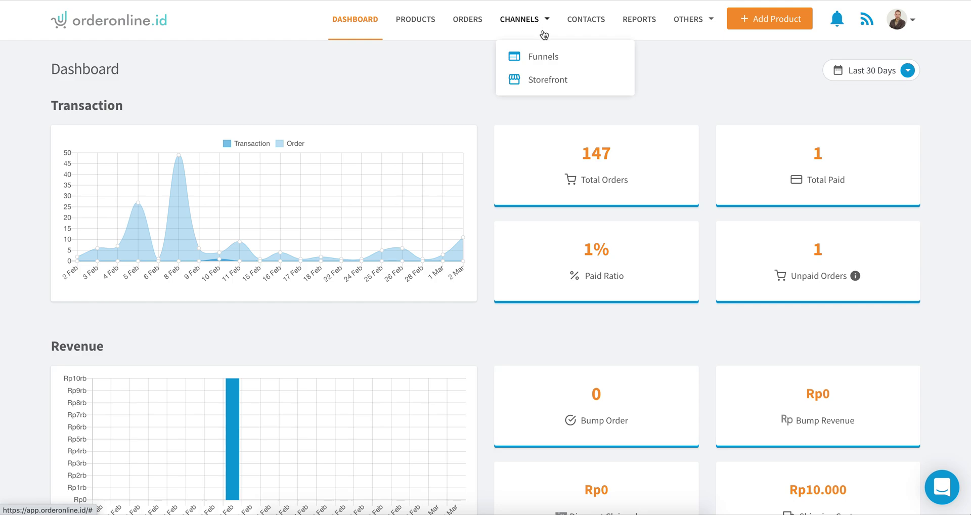
left_click(552, 58)
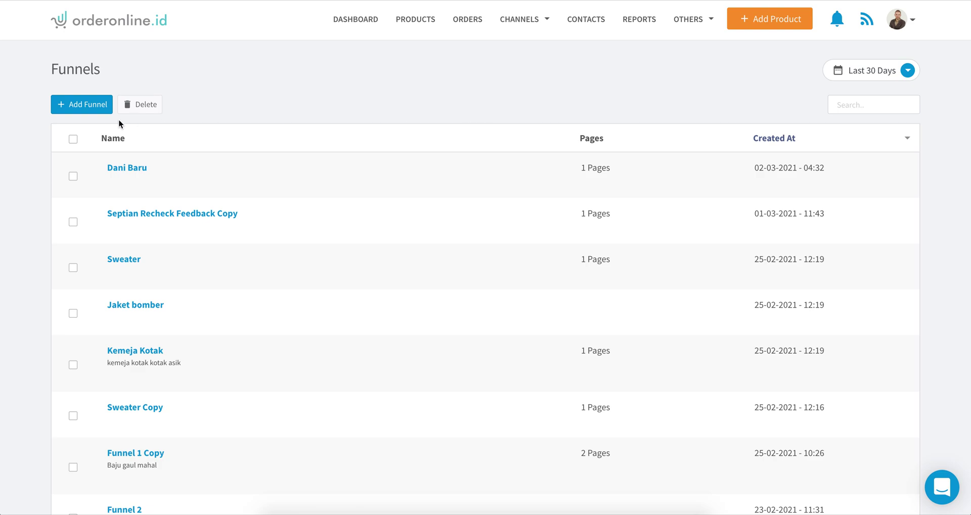
left_click(85, 108)
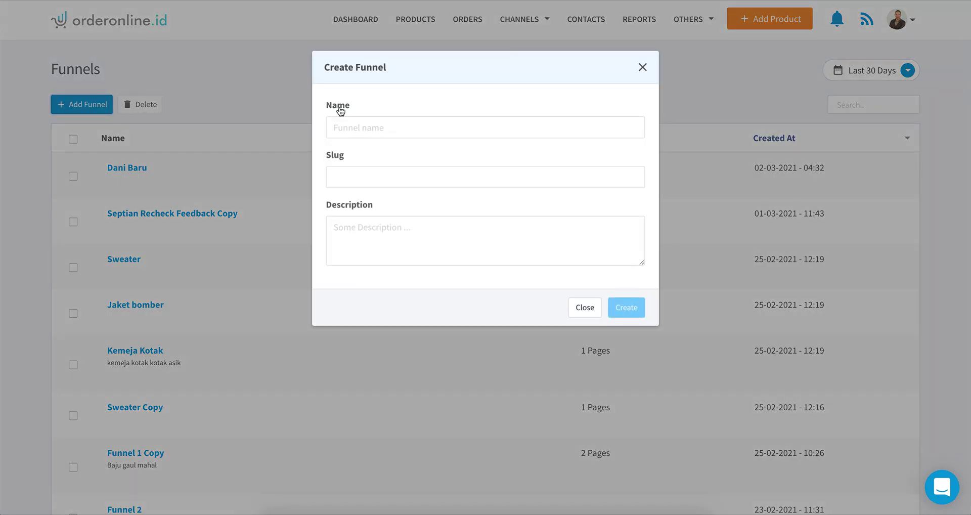
left_click(369, 117)
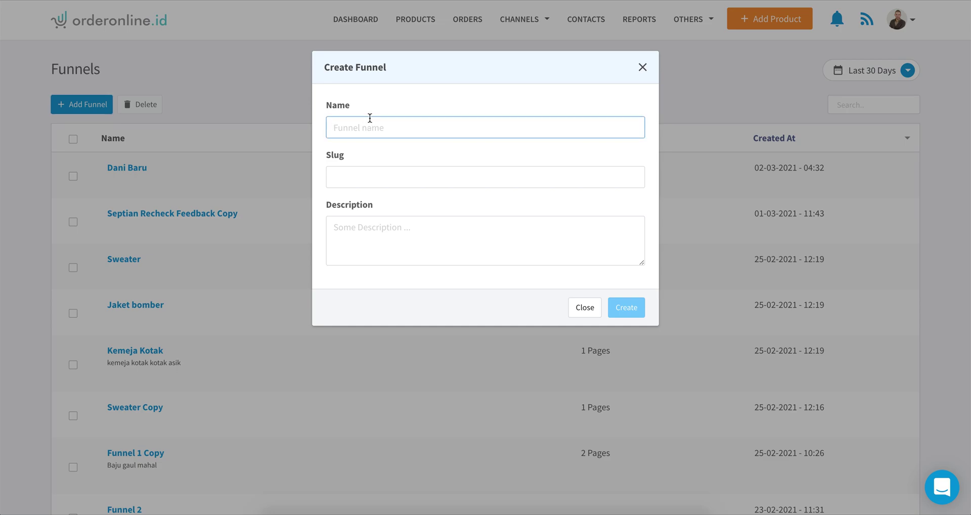
type("M")
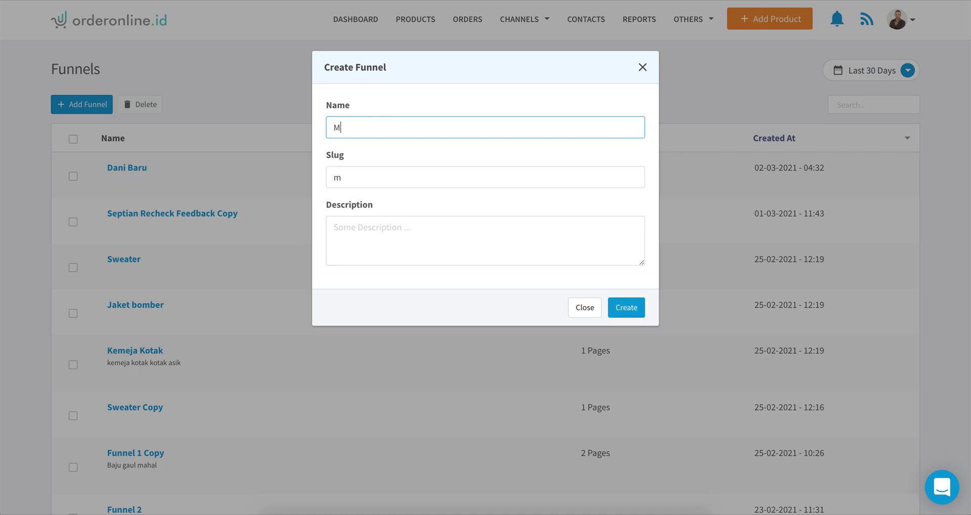
type("ouse Gaming")
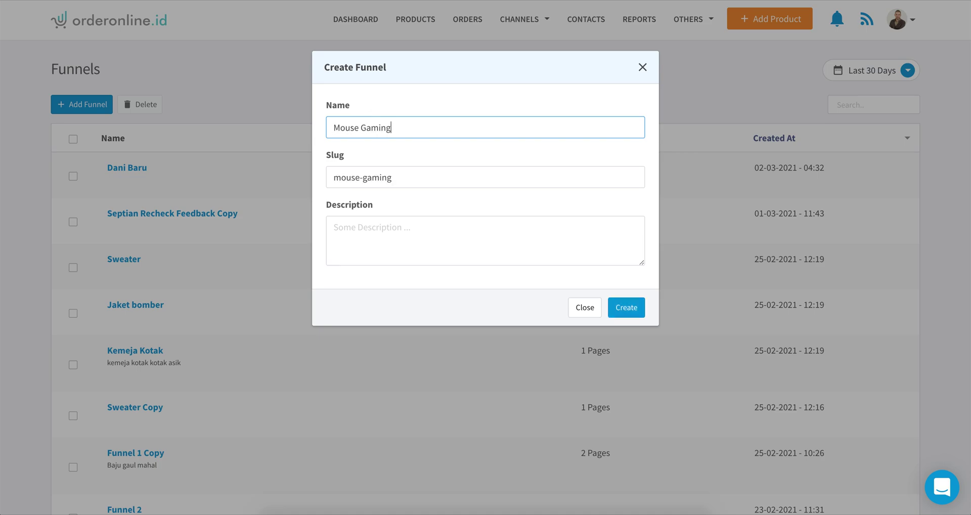
left_click(392, 228)
type("j")
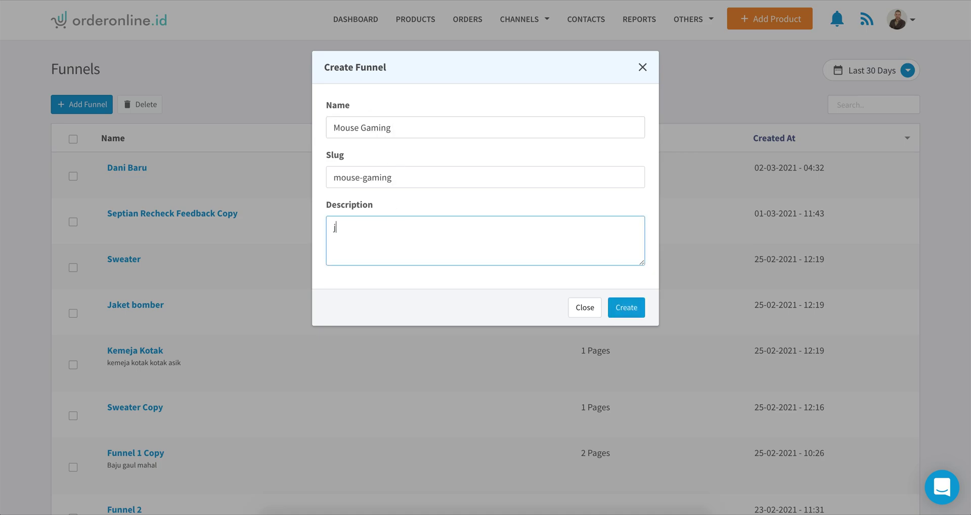
type("ualan mouse gaming")
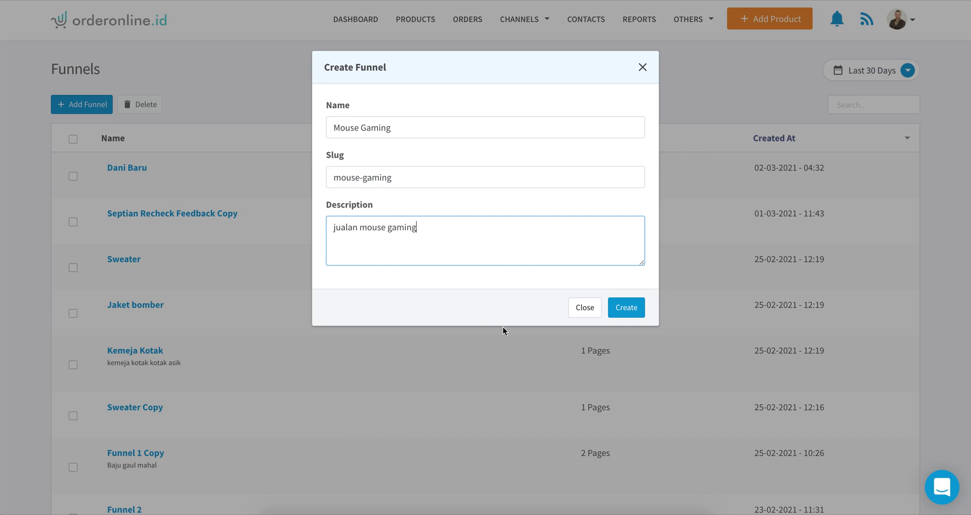
left_click(621, 311)
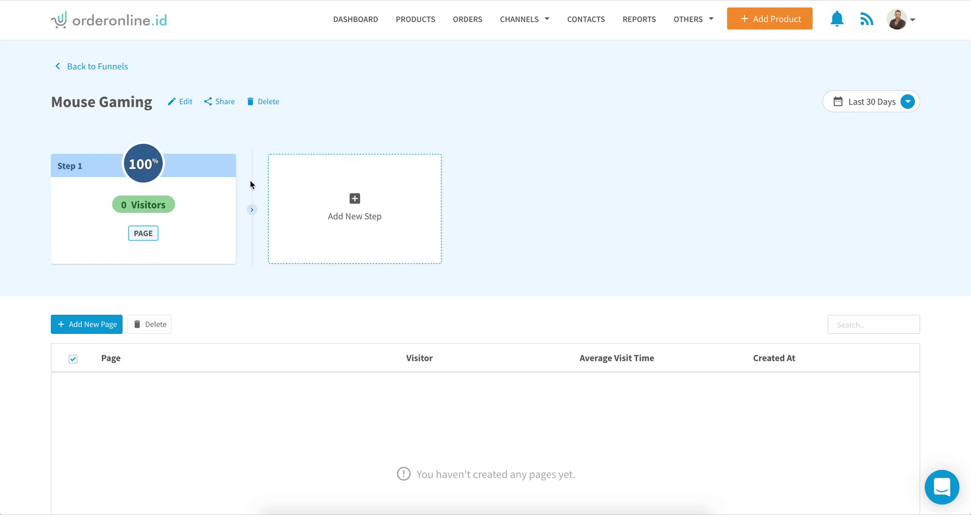
Add a second and a third step to the Mouse Gaming funnel and delete both again
left_click(355, 232)
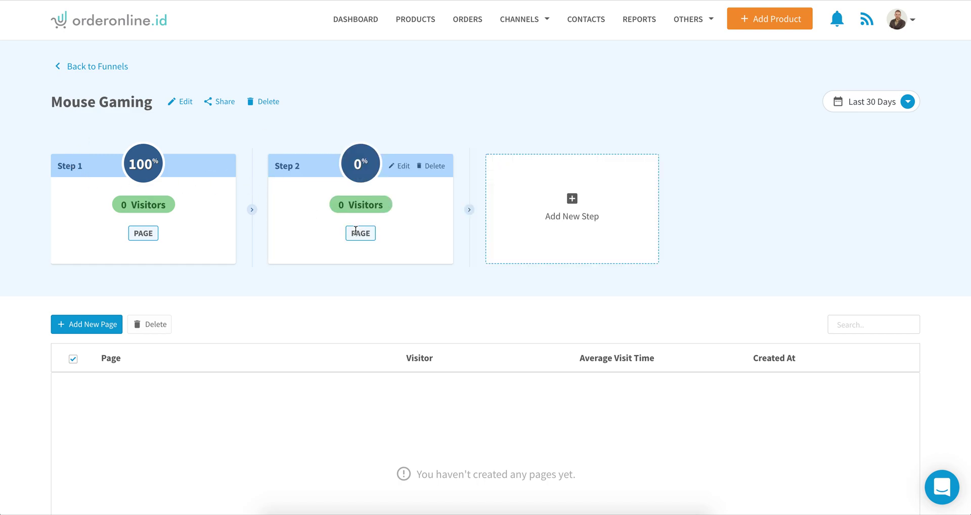
left_click(511, 211)
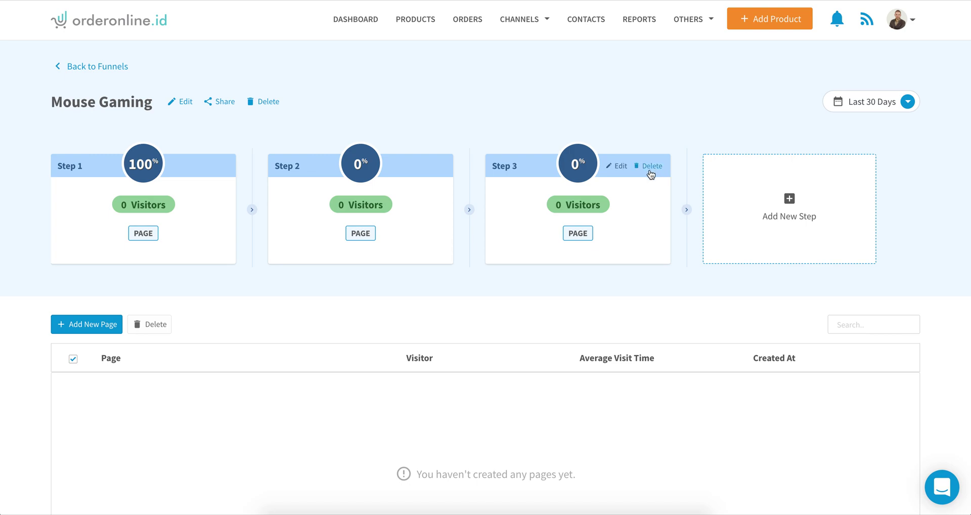
left_click(651, 171)
left_click(627, 187)
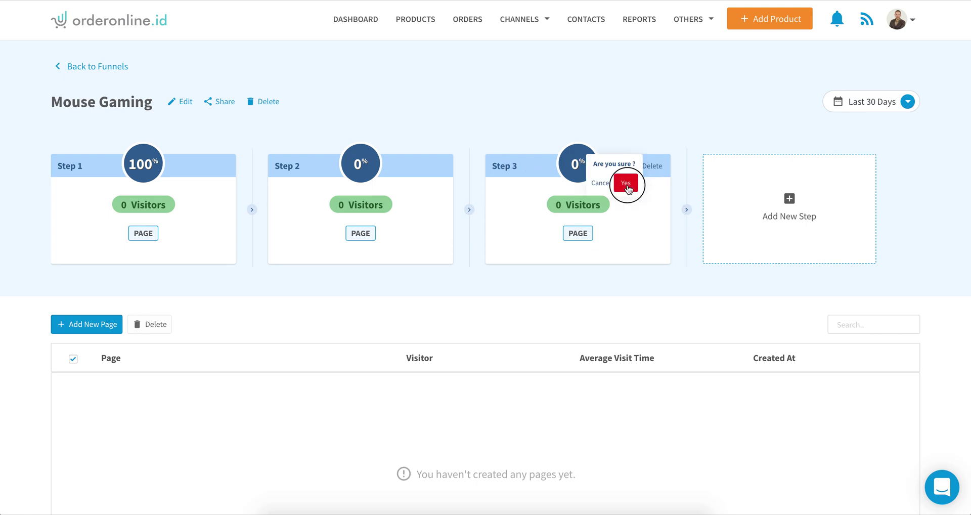
left_click(435, 166)
left_click(409, 185)
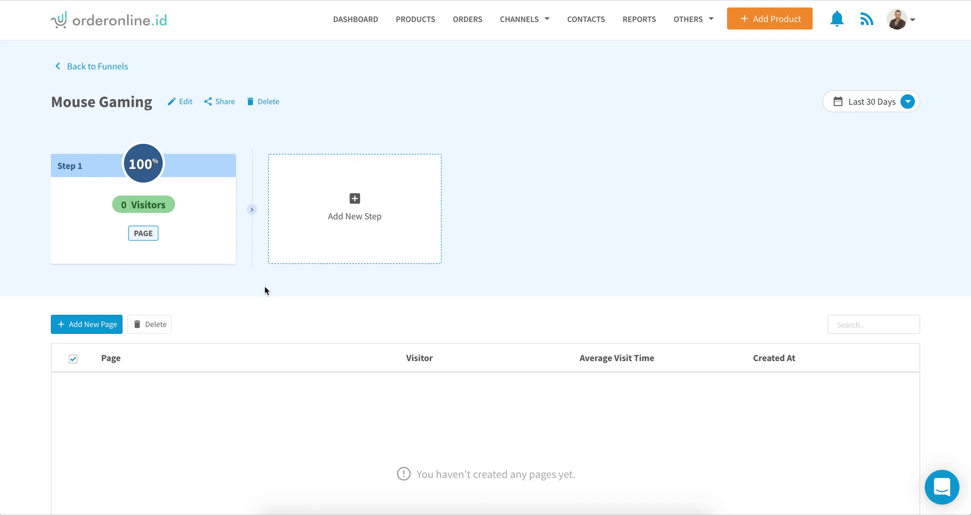
Repeat adding Step 2 and Step 3 to the funnel, and remove them so only Step 1 is kept
mouse_move(210, 244)
left_click(354, 202)
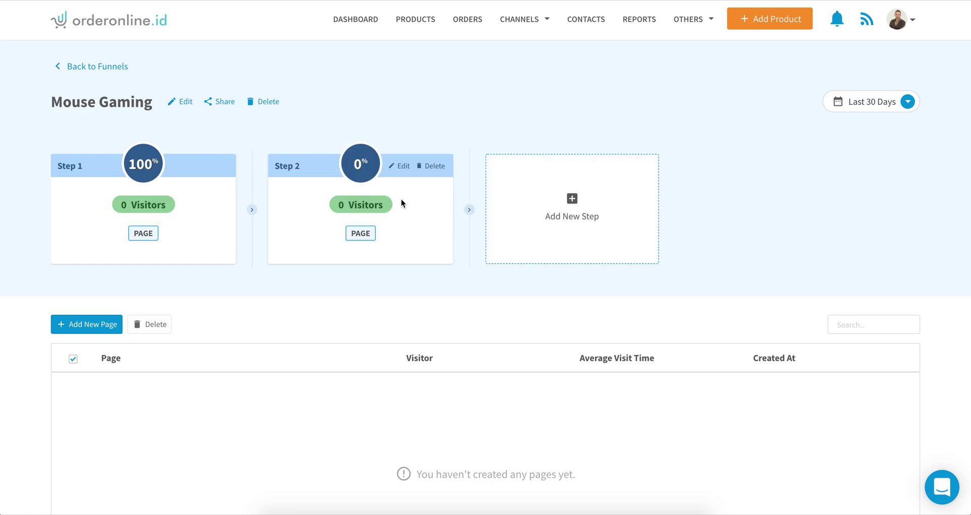
left_click(513, 213)
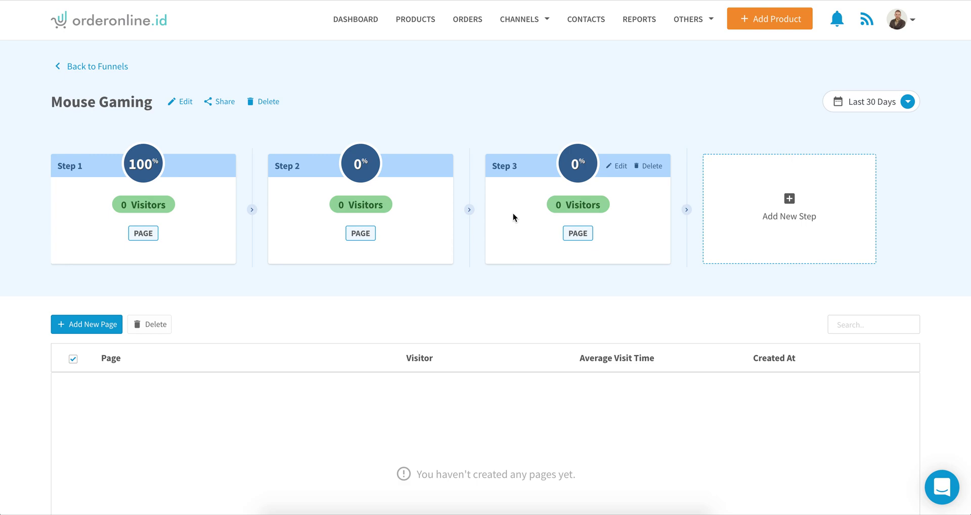
left_click(655, 174)
left_click(626, 183)
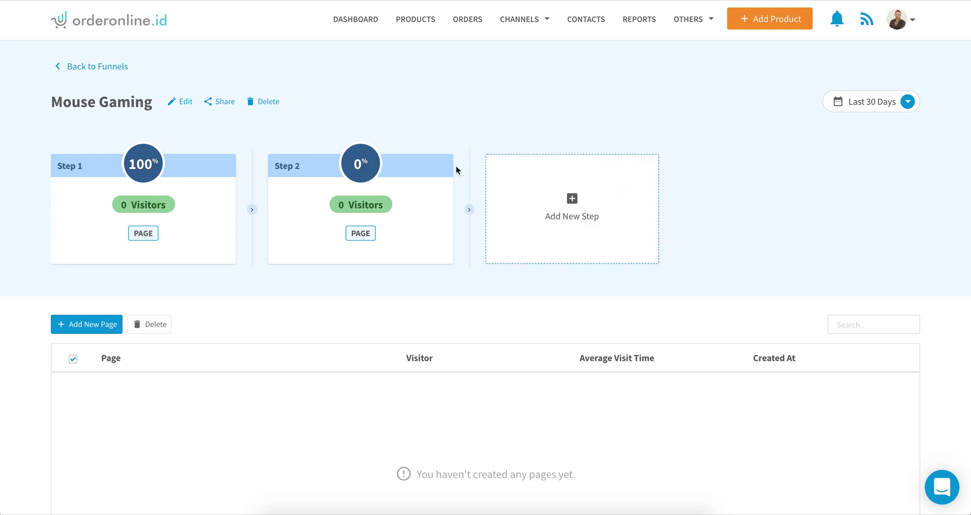
left_click(434, 166)
left_click(410, 185)
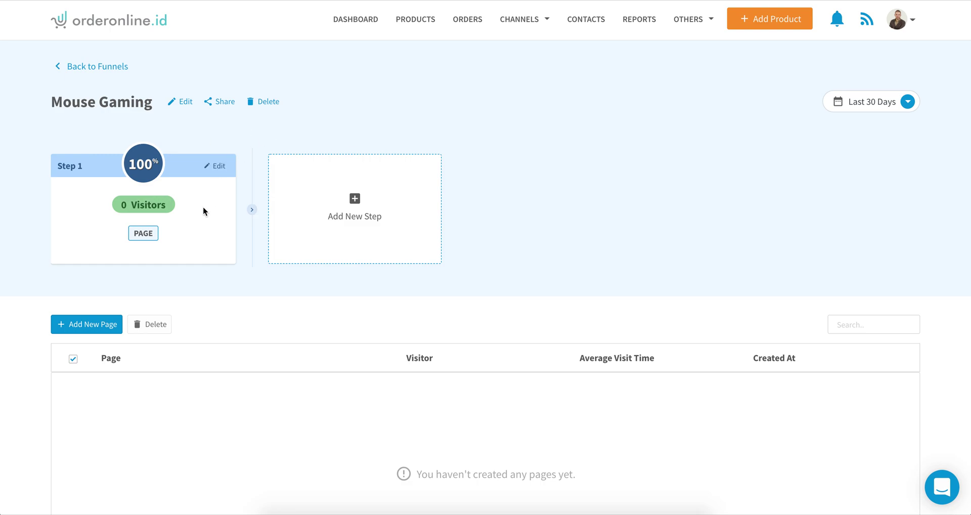
Examine the step type and page choices in Step 1's edit mode, and close it without changes
left_click(216, 166)
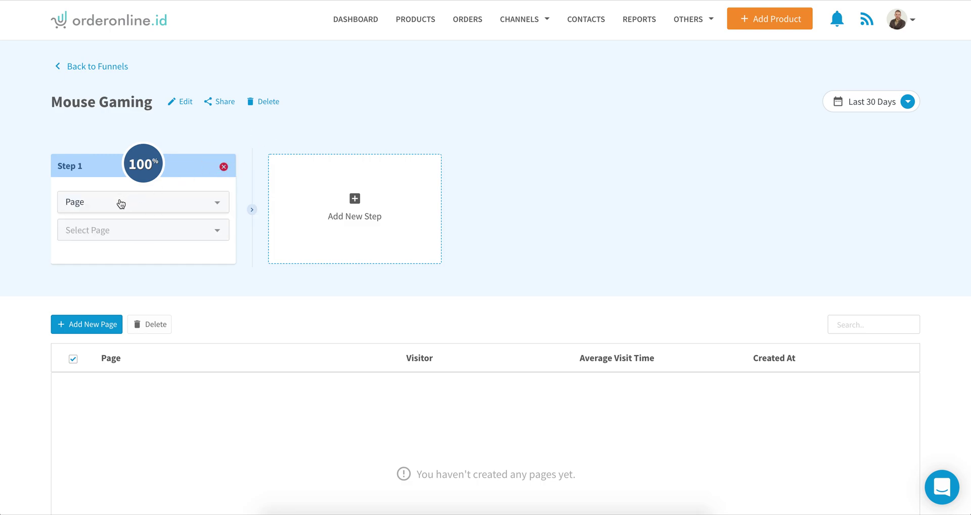
left_click(121, 203)
left_click(91, 230)
left_click(101, 241)
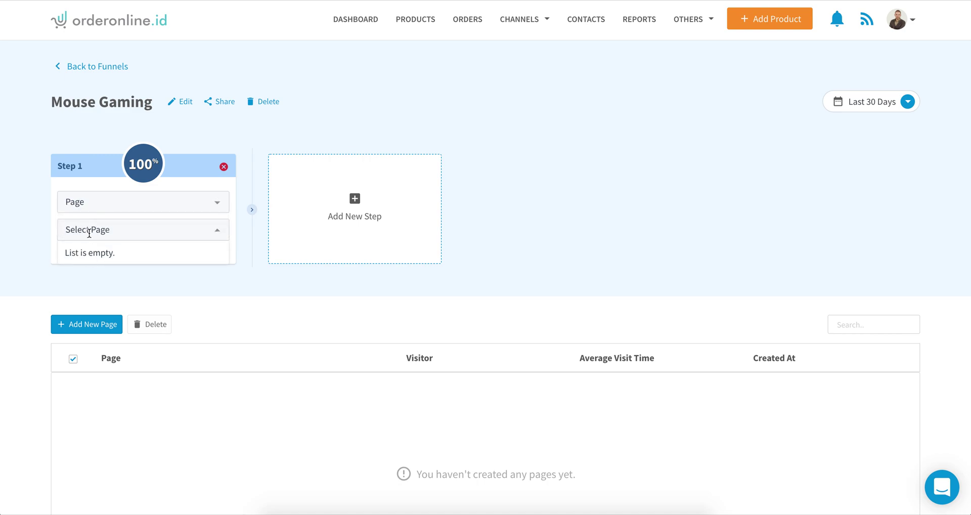
left_click(24, 240)
left_click(223, 167)
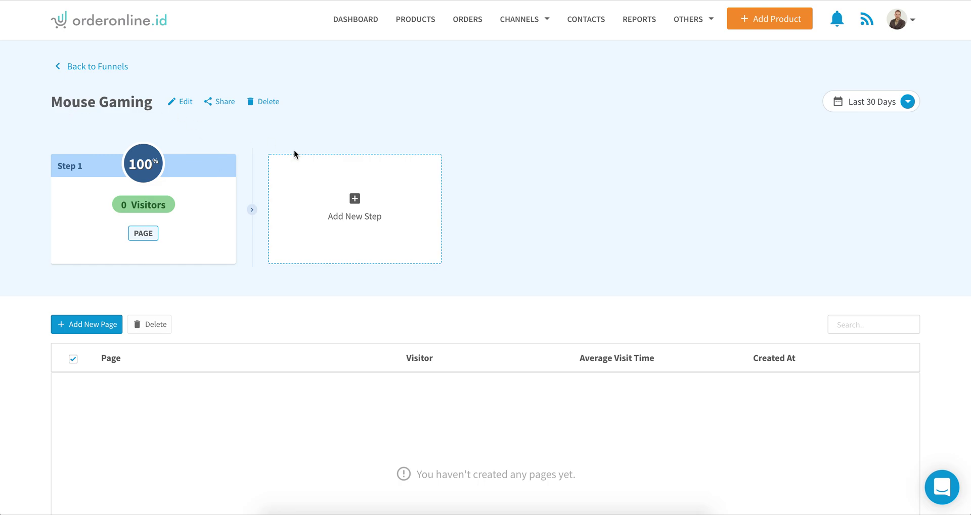
Create a new funnel page titled "Mouse Gaming Page 1" with the slug mouse-gaming-page-1
scroll(353, 134, "down", 1)
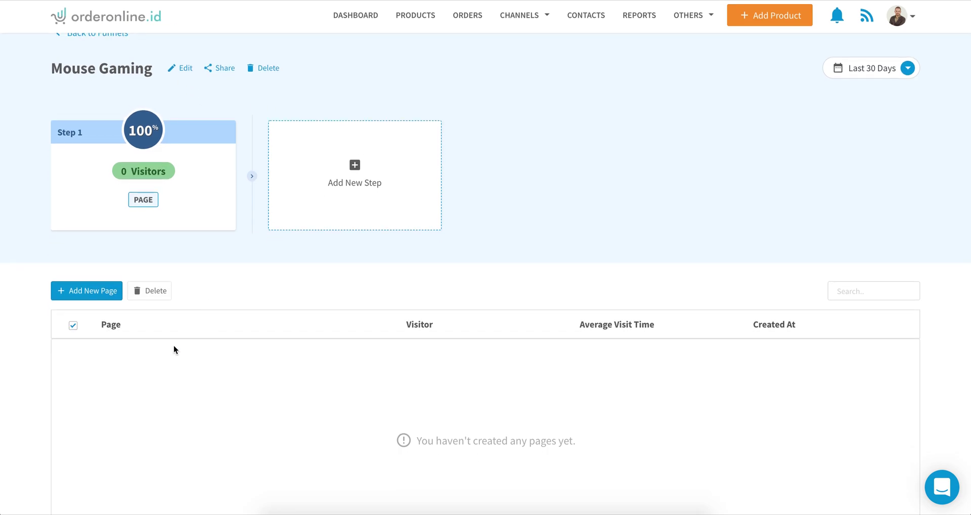
scroll(180, 448, "down", 1)
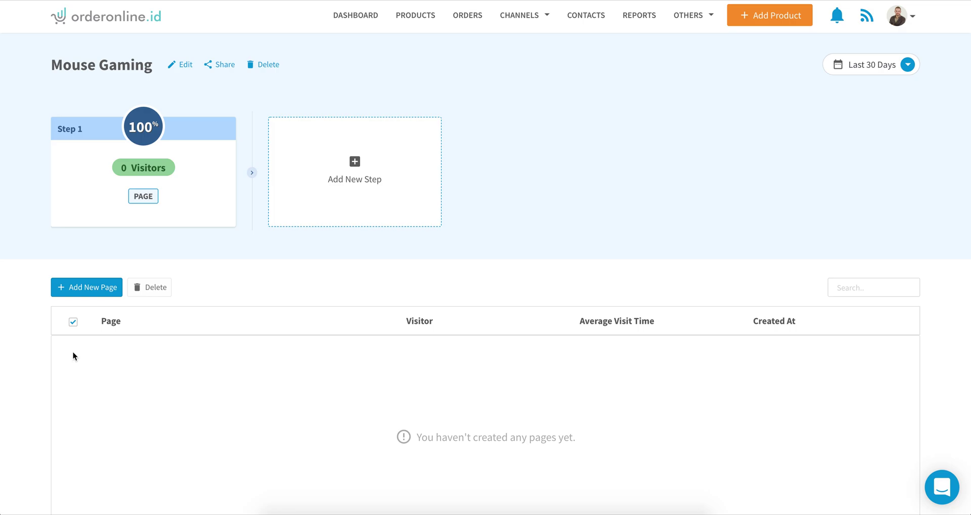
left_click(104, 288)
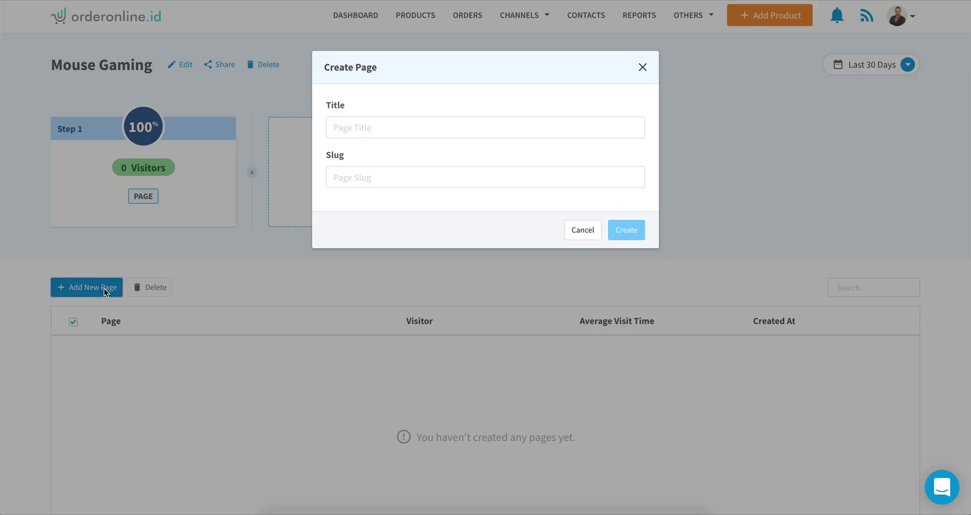
left_click(439, 122)
type("Mouse Gaming Page 1")
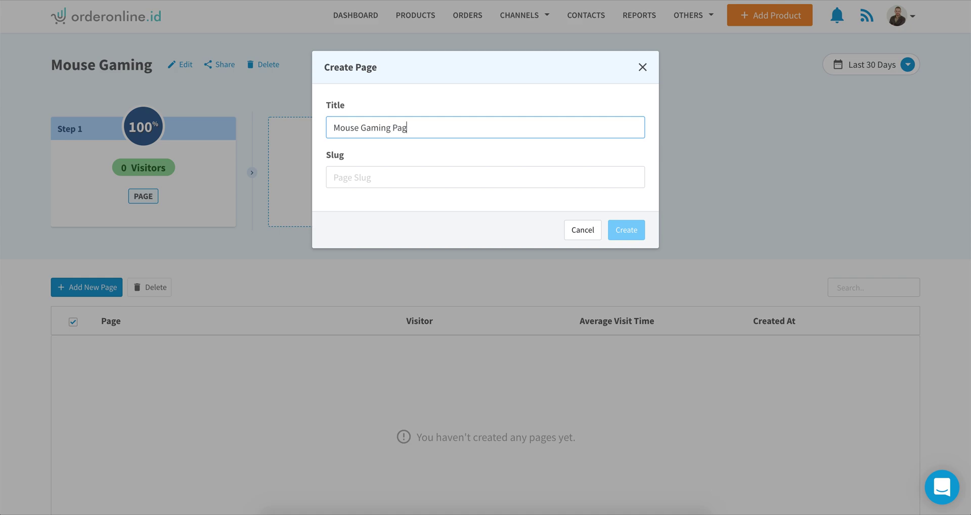
left_click(487, 155)
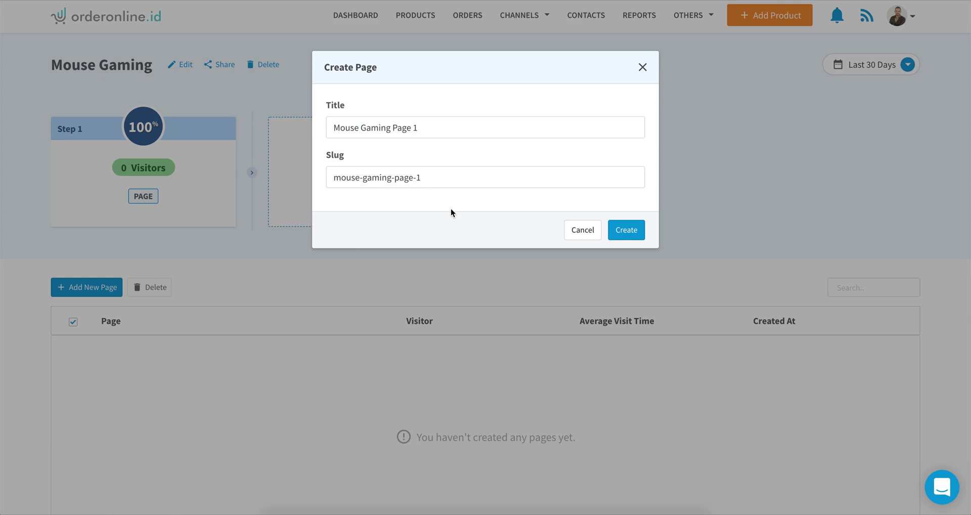
left_click(630, 238)
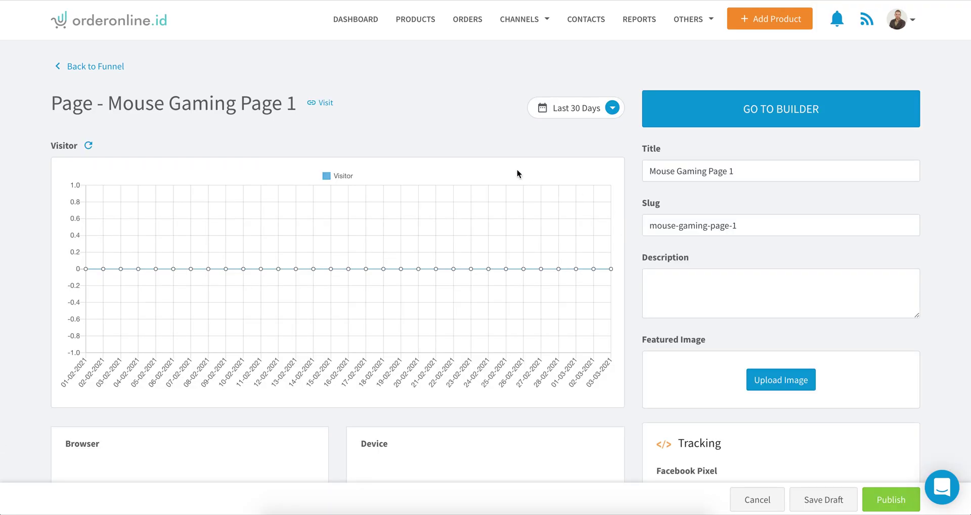
Look over the settings of Mouse Gaming Page 1 and open the page in the builder
scroll(517, 172, "down", 7)
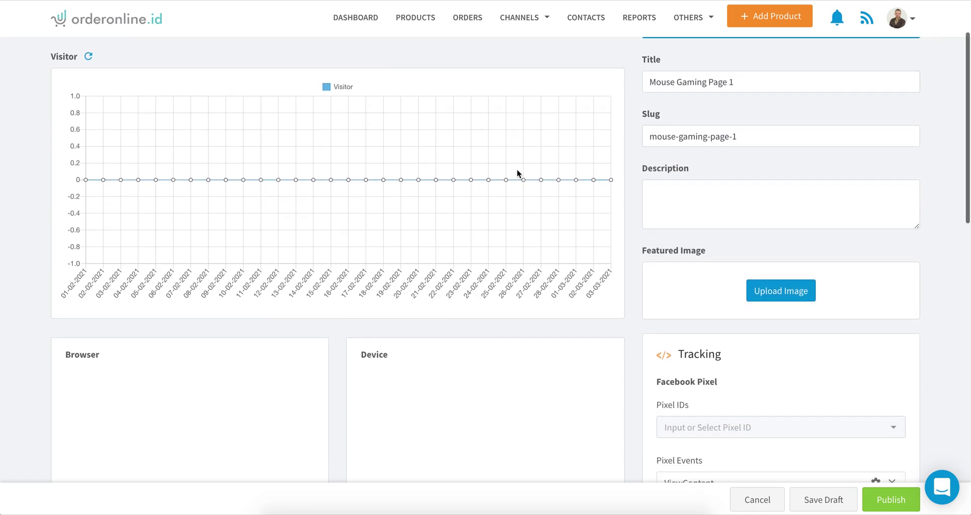
scroll(517, 169, "up", 8)
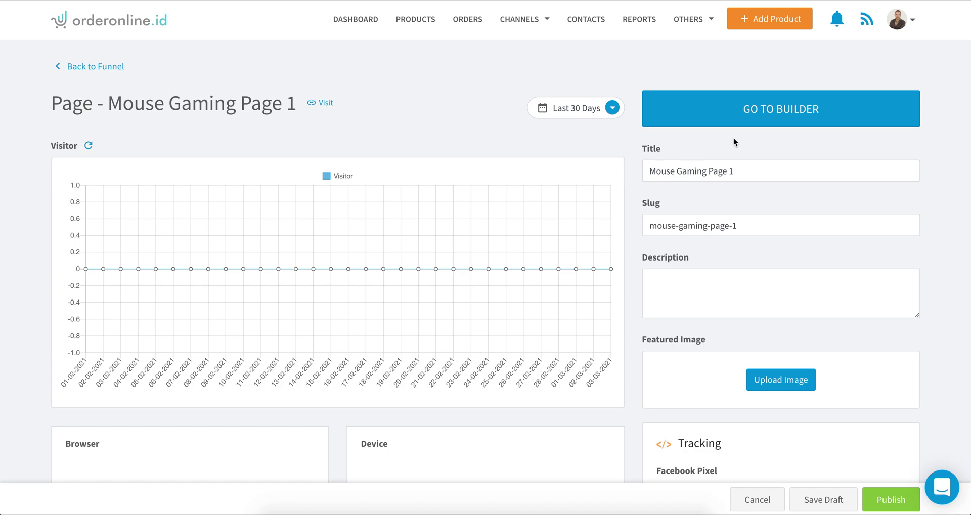
left_click(744, 117)
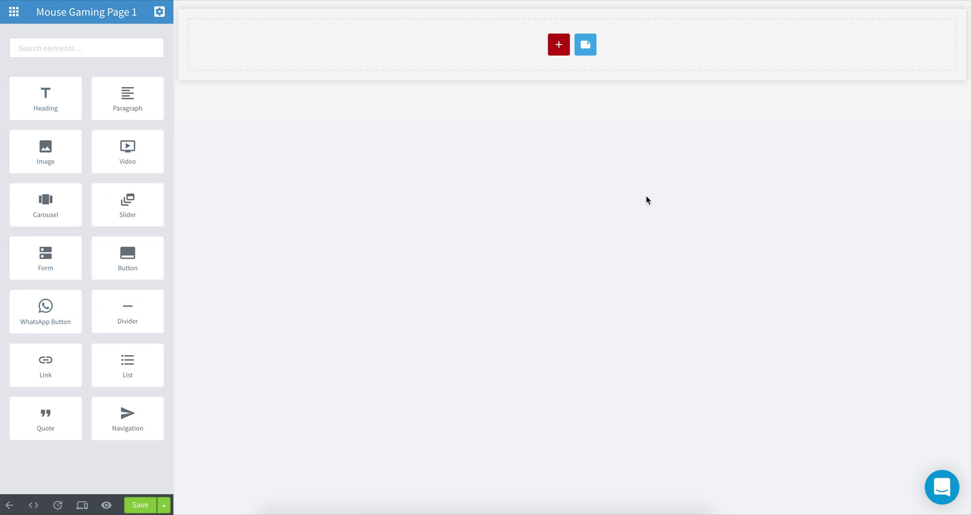
Insert a one-column layout in the page and place a Heading with a Button below it in the column
left_click(557, 48)
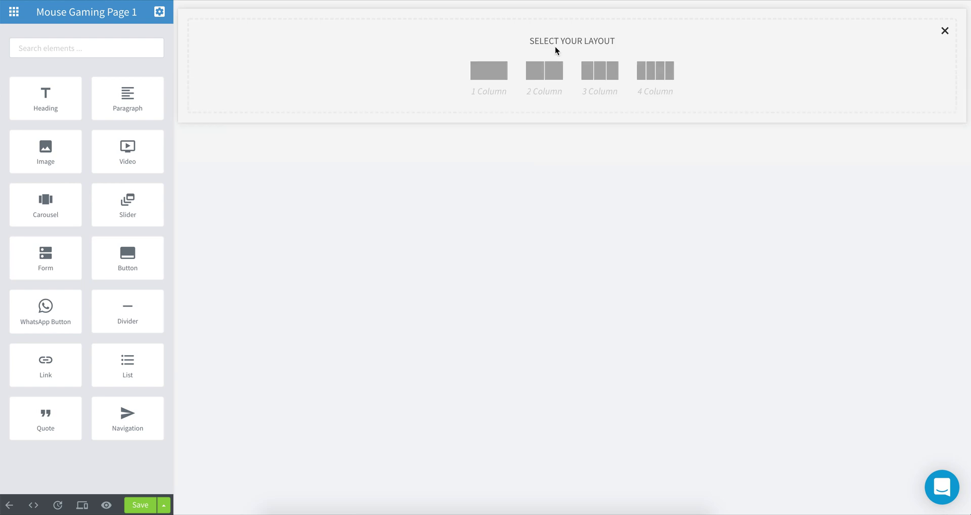
left_click(486, 76)
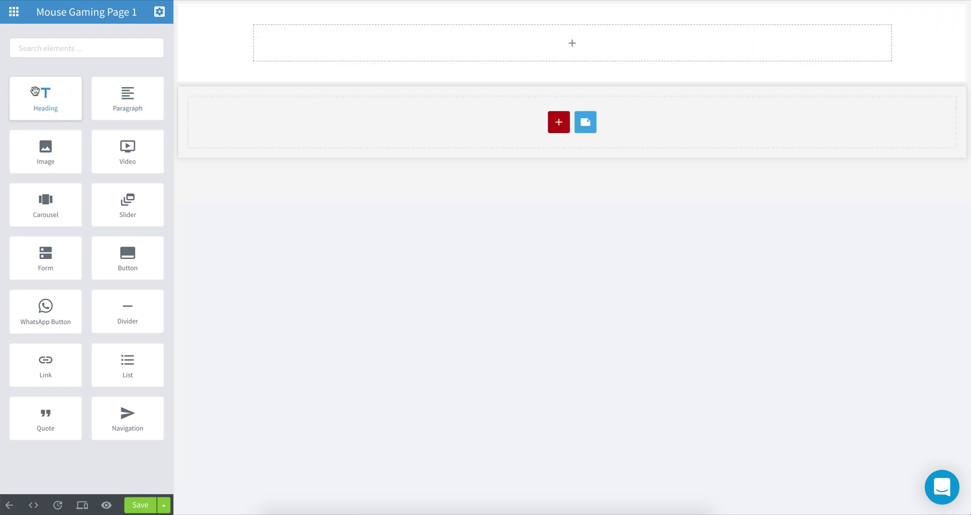
left_click_drag(38, 98, 313, 43)
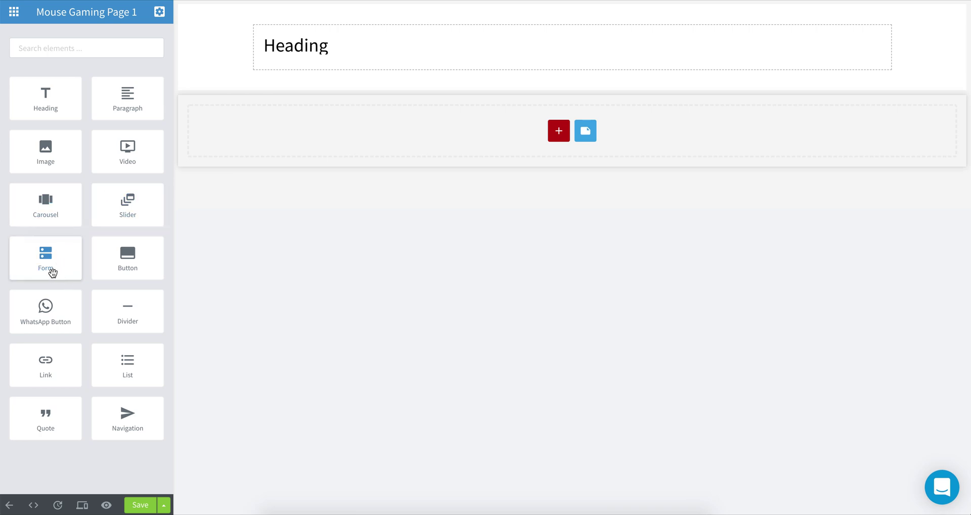
left_click_drag(137, 254, 449, 70)
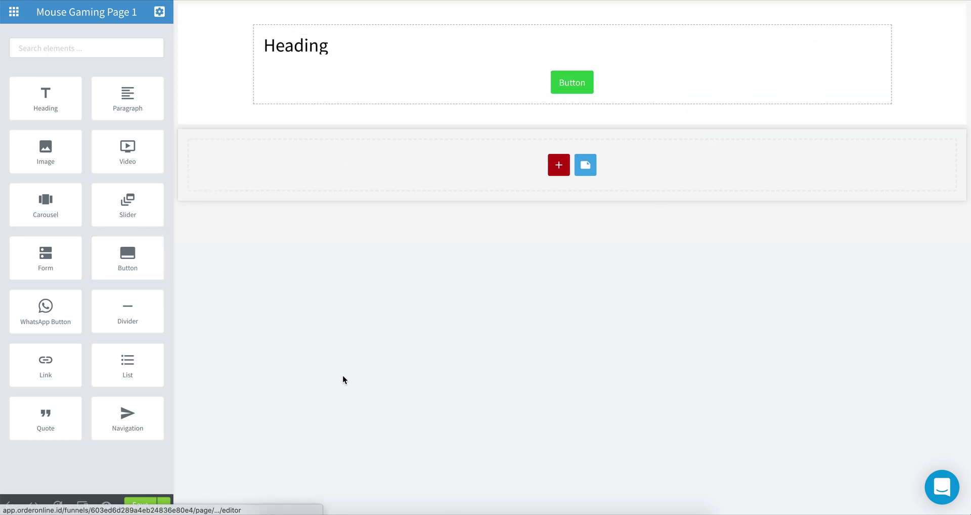
Save Mouse Gaming Page 1 and preview the finished page
left_click(141, 506)
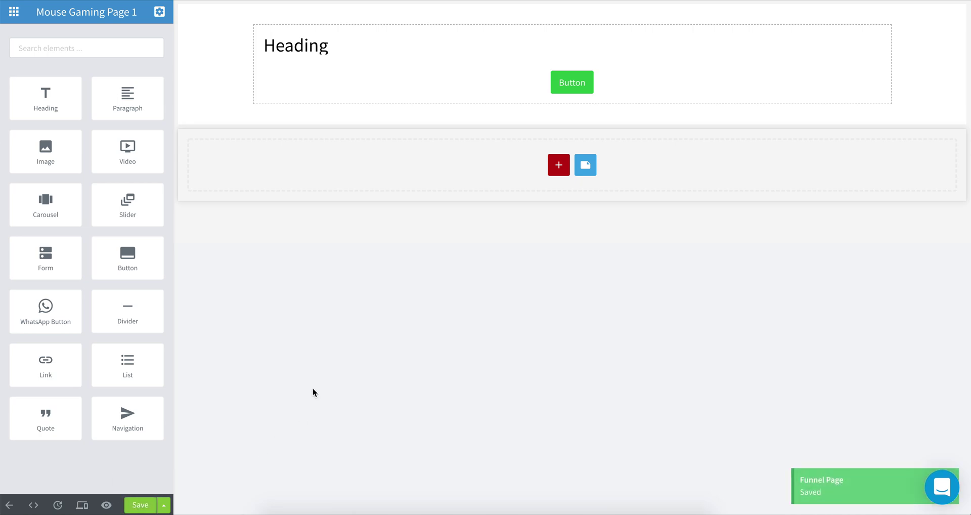
left_click(107, 505)
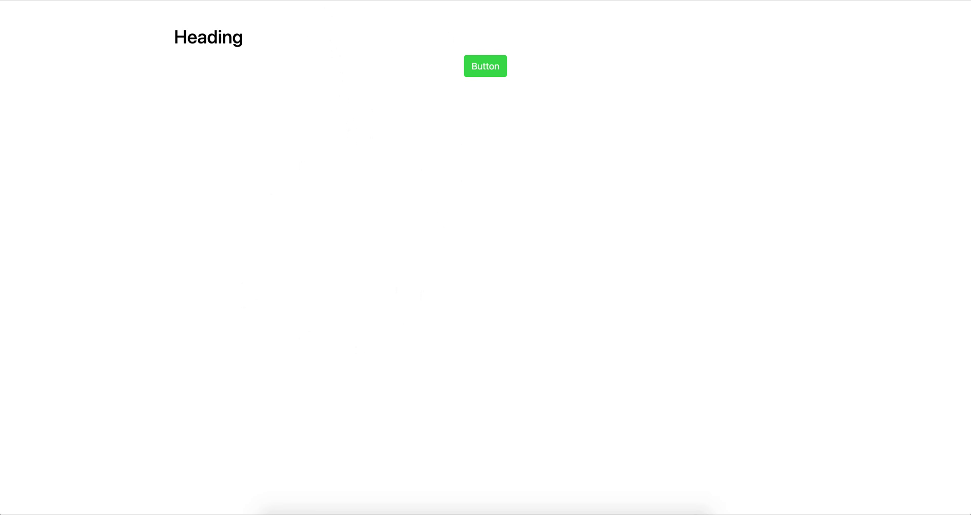
Select the green Button on Mouse Gaming Page 1 in the builder and copy its selector ID
left_click(107, 506)
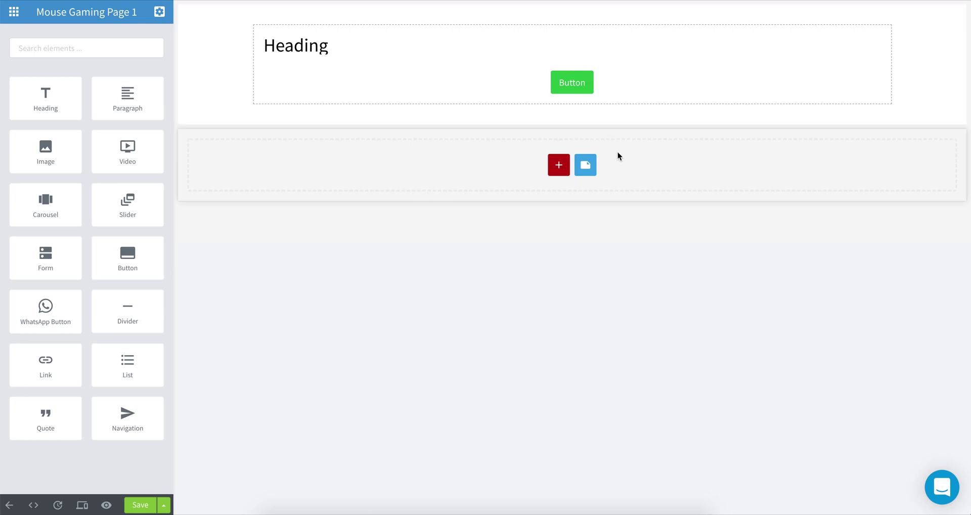
left_click(585, 87)
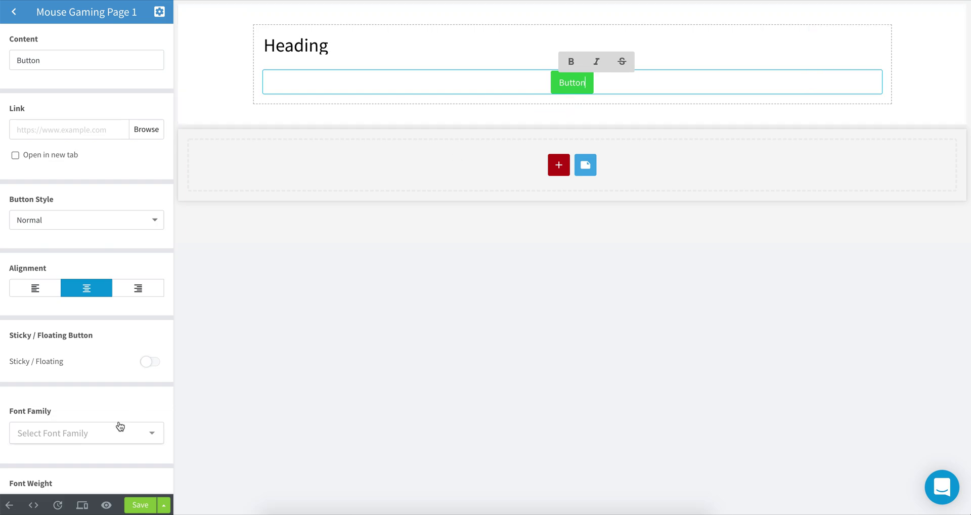
scroll(119, 427, "down", 15)
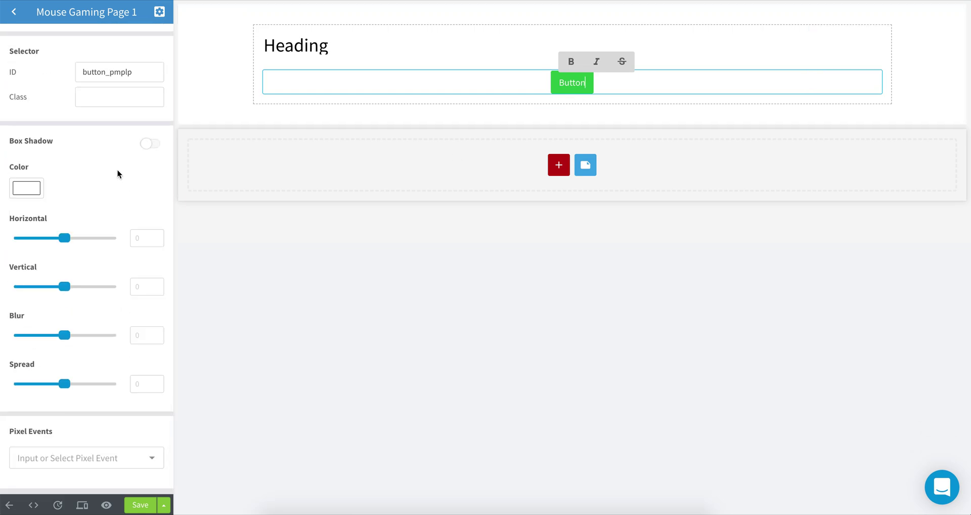
scroll(117, 170, "up", 3)
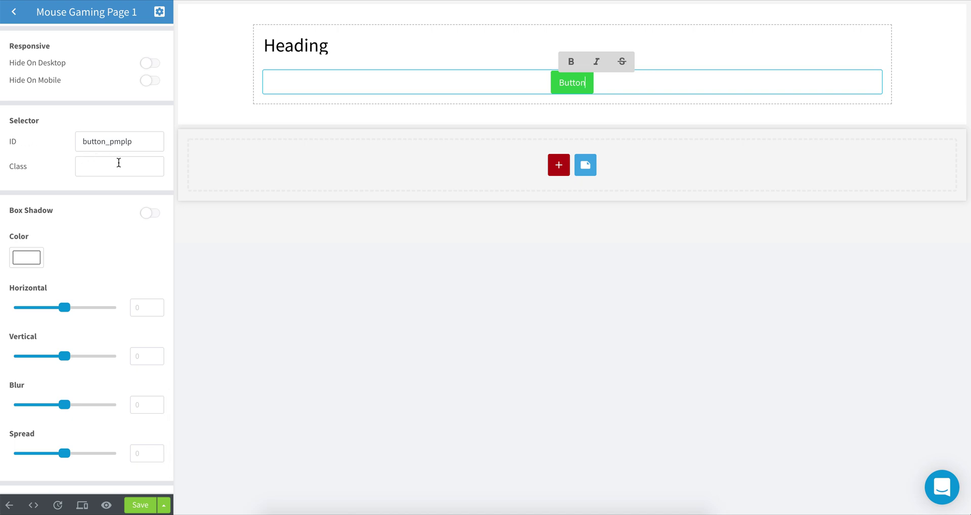
double_click(106, 141)
right_click(107, 140)
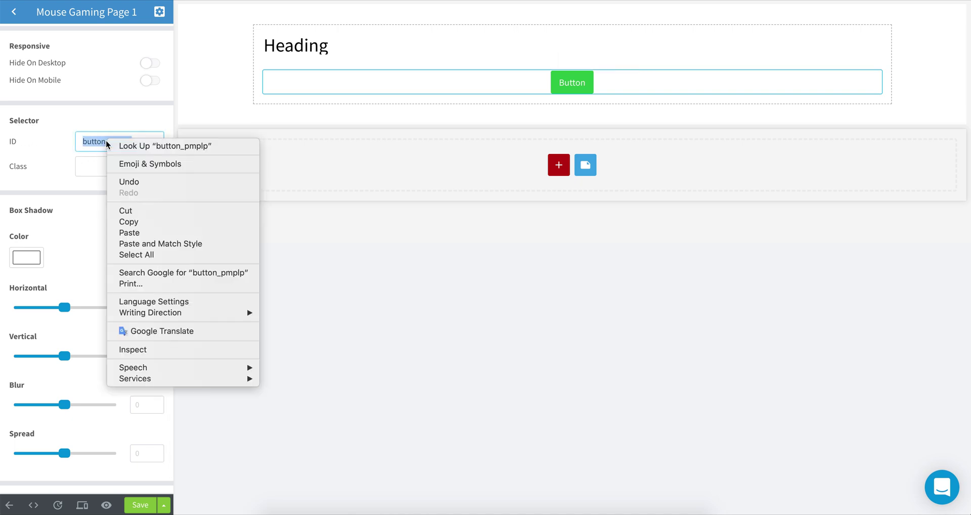
left_click(136, 222)
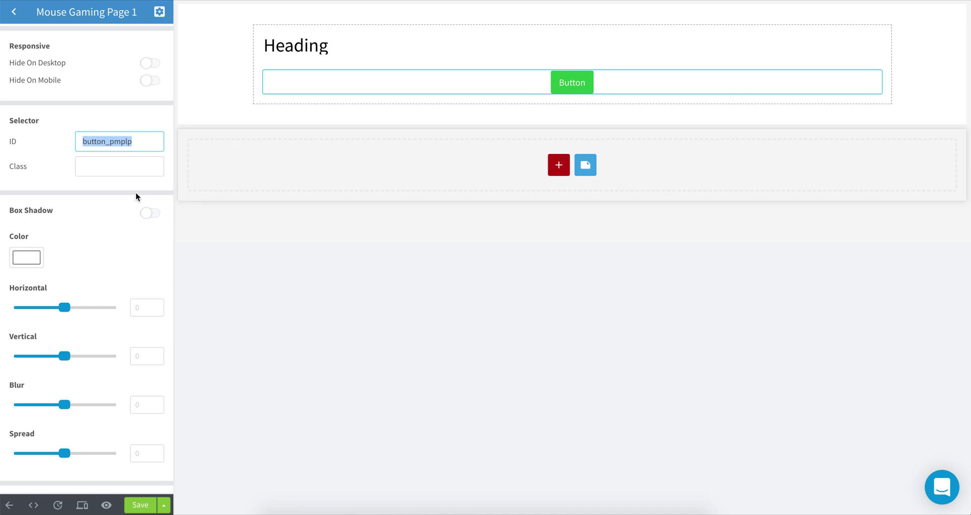
right_click(101, 142)
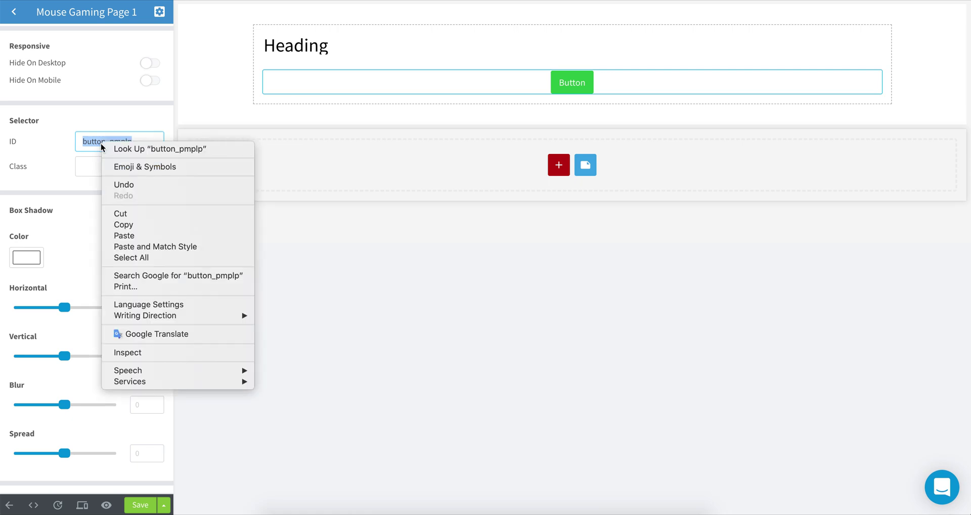
left_click(130, 224)
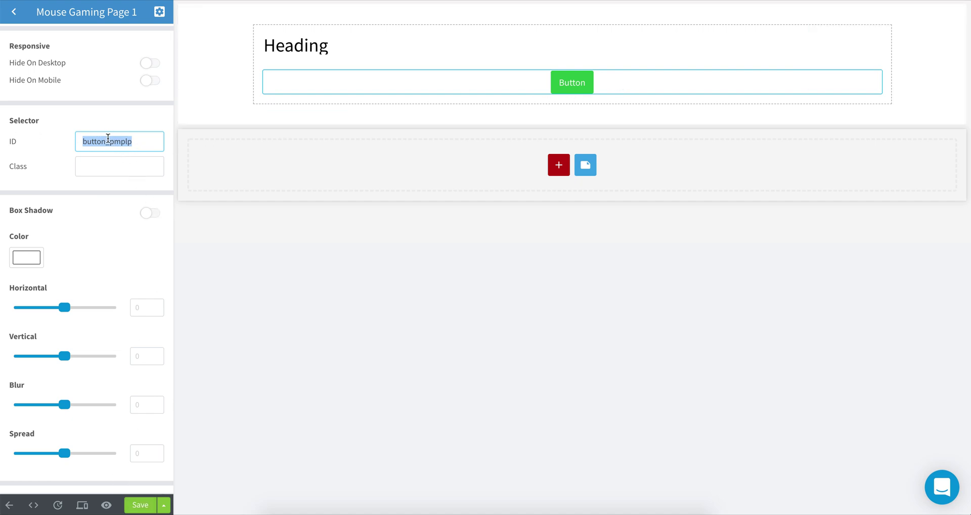
Save Mouse Gaming Page 1, leave the editor and return to the Mouse Gaming funnel overview
left_click(141, 505)
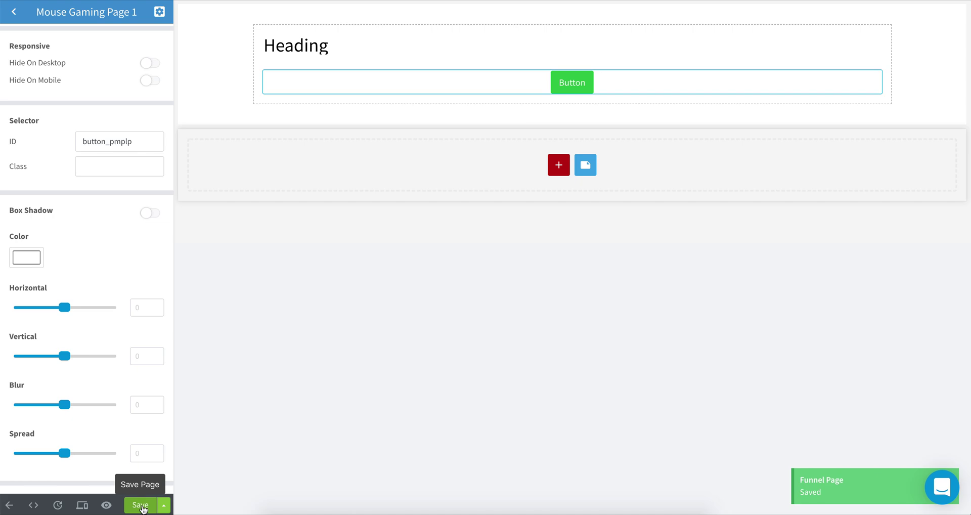
left_click(10, 506)
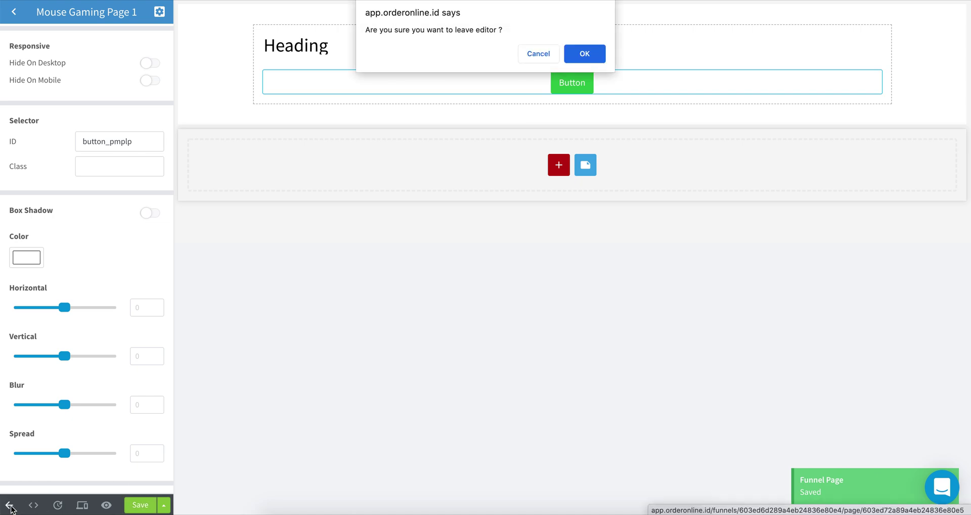
left_click(588, 52)
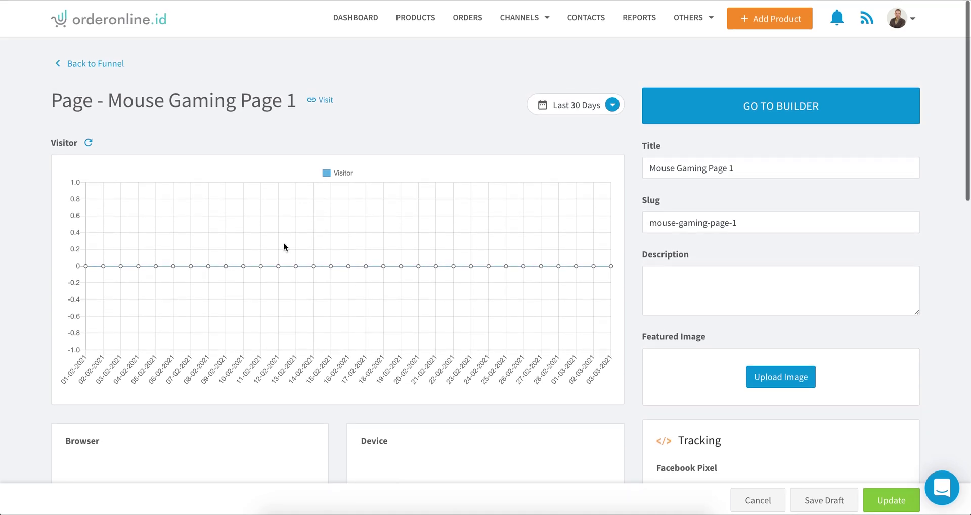
left_click(107, 70)
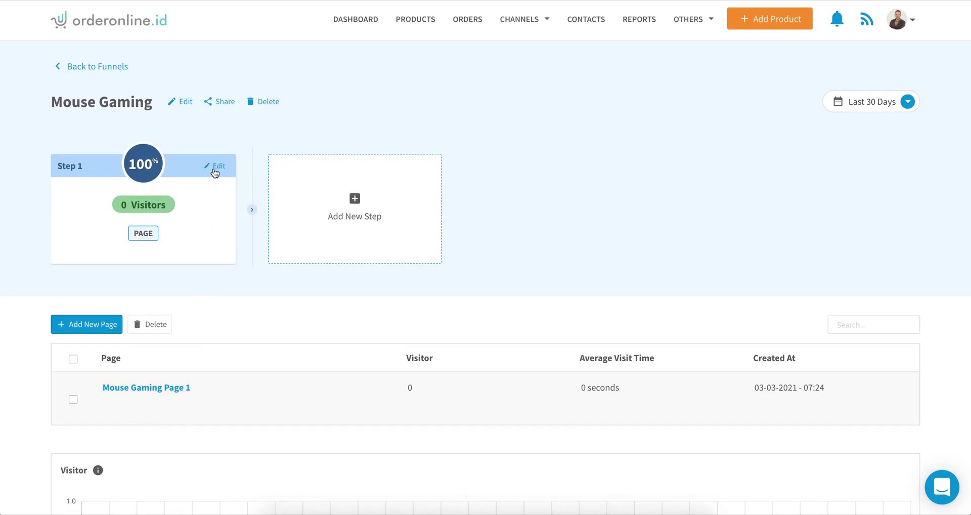
Assign Mouse Gaming Page 1 as the page of the funnel's Step 1
left_click(214, 168)
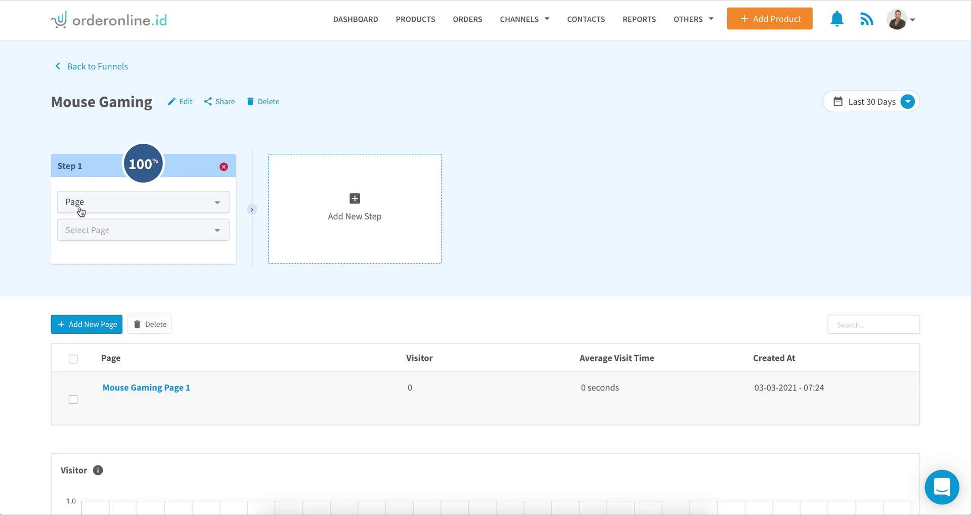
left_click(128, 229)
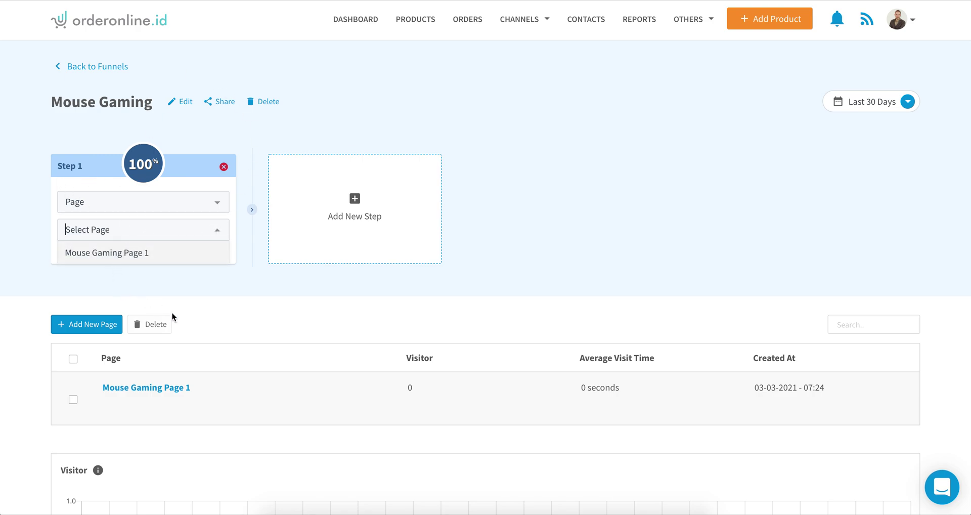
left_click(134, 252)
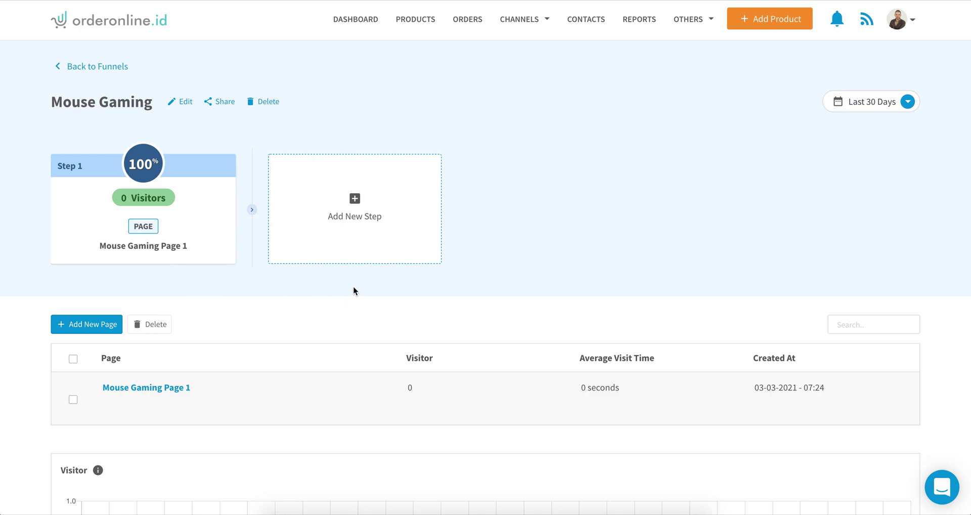
Add a second step to the Mouse Gaming funnel and check which pages can be chosen for it
left_click(363, 197)
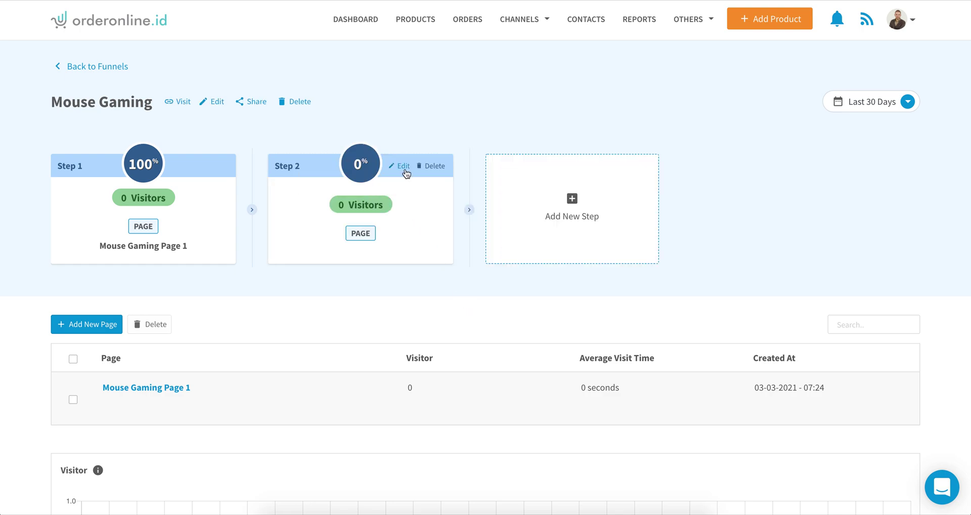
left_click(352, 235)
left_click(398, 167)
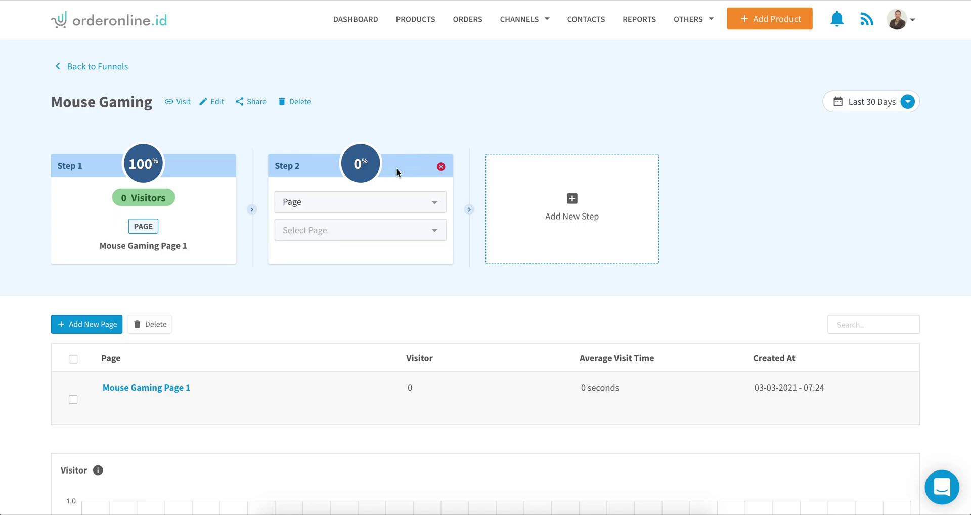
left_click(356, 229)
left_click(399, 171)
left_click(303, 230)
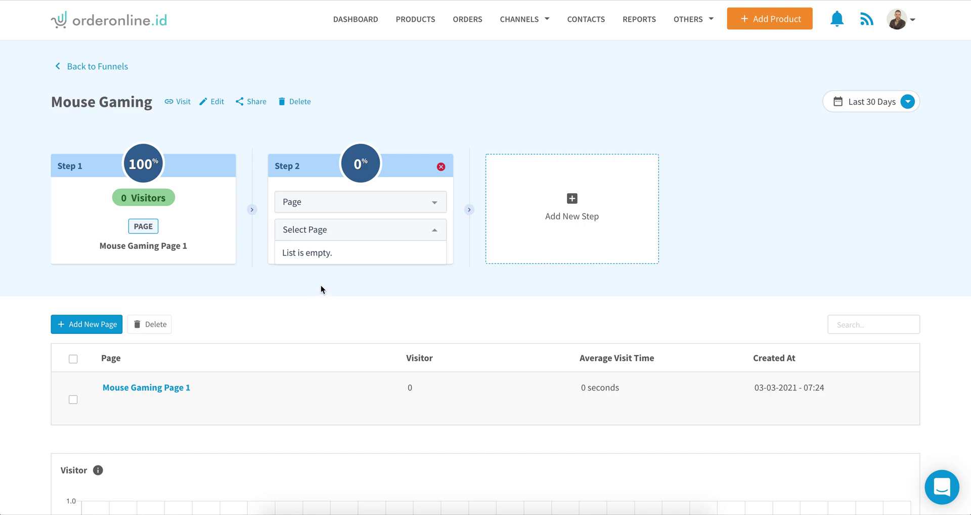
left_click(290, 135)
Set Step 2 to the Button type and identify it by the copied ID button_pmplp
left_click(317, 202)
left_click(311, 246)
left_click(296, 231)
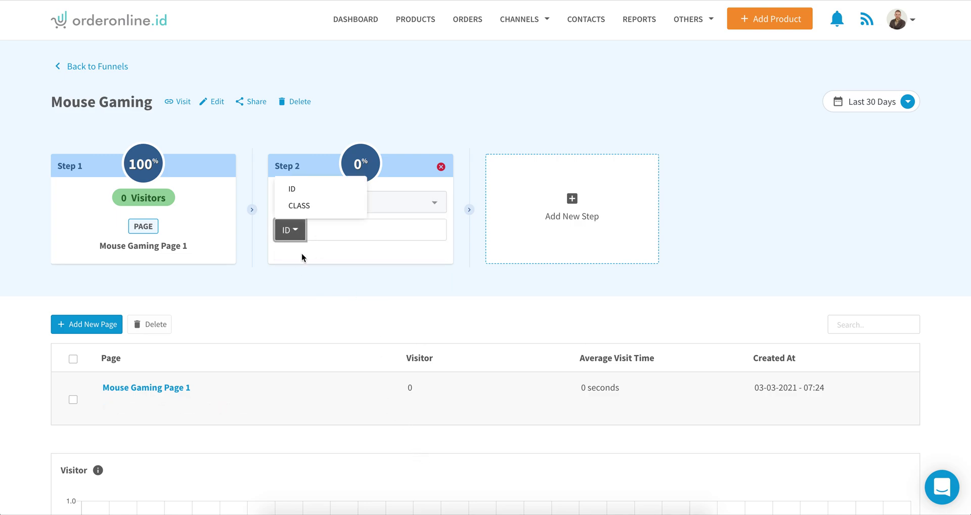
left_click(324, 228)
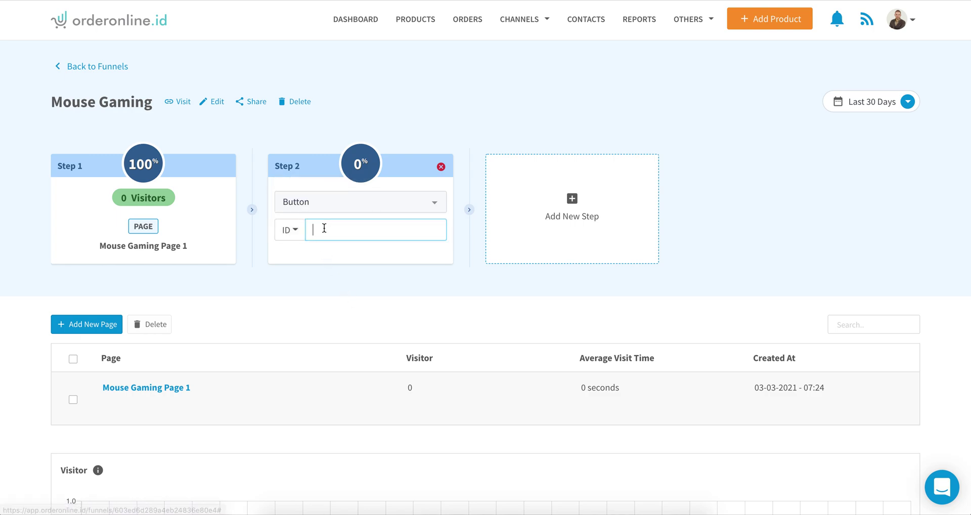
right_click(324, 226)
left_click(356, 299)
key("Return")
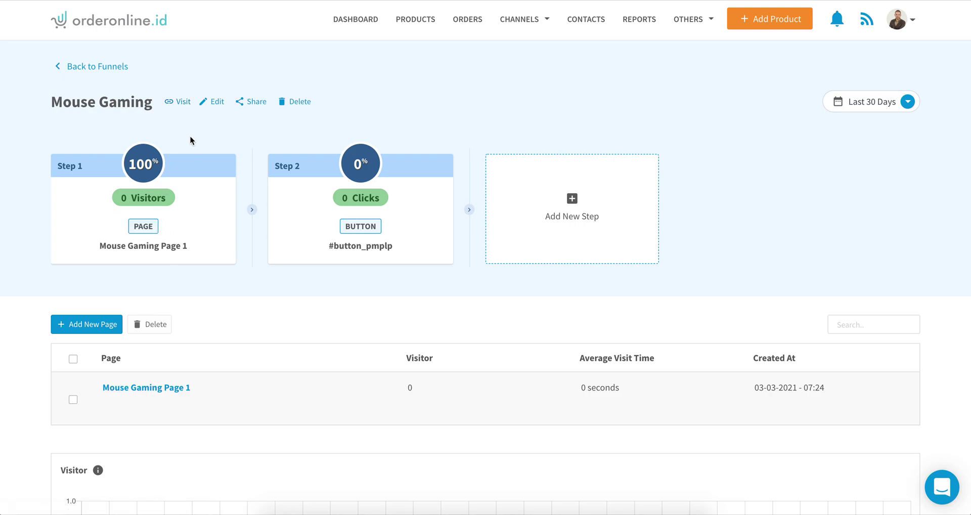
Visit the live Mouse Gaming page and compare it with the visitor statistics in the funnel overview
left_click(171, 107)
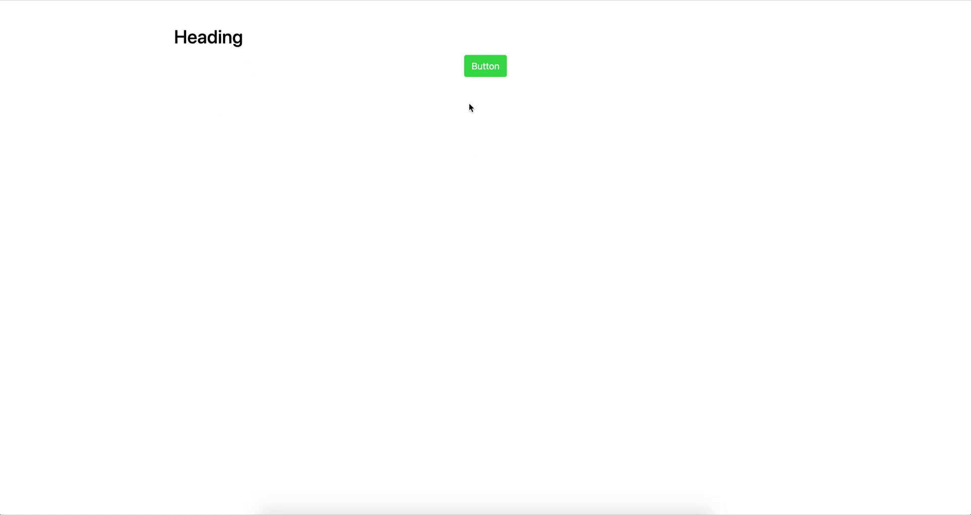
key("ctrl+Tab")
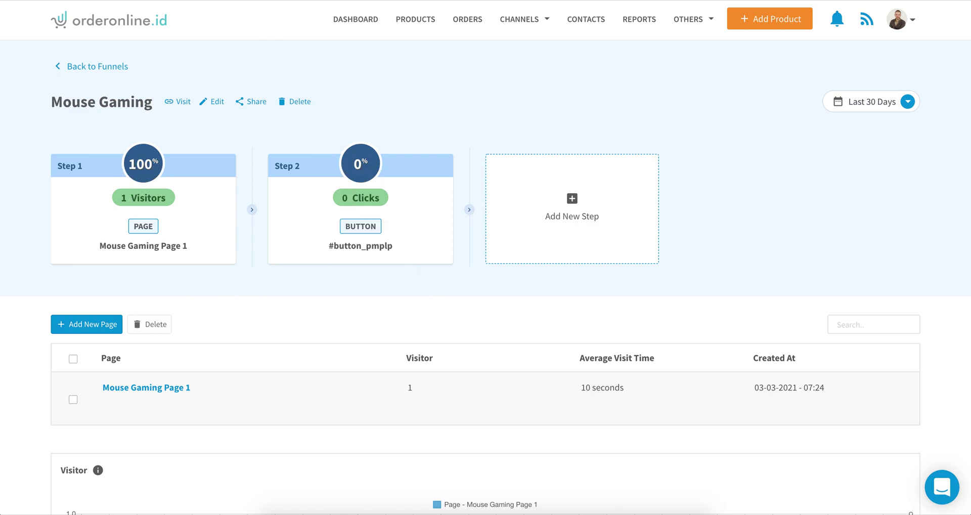
key("ctrl+Tab")
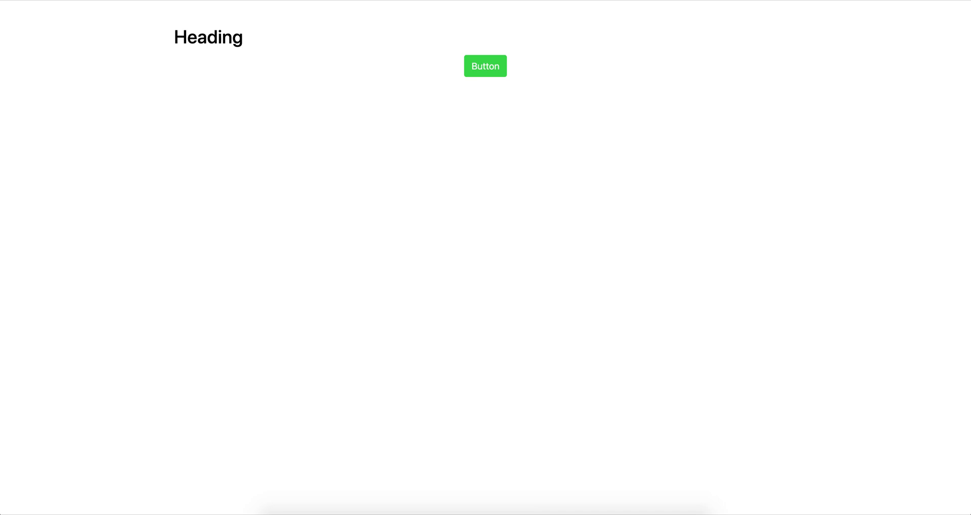
key("ctrl+Tab")
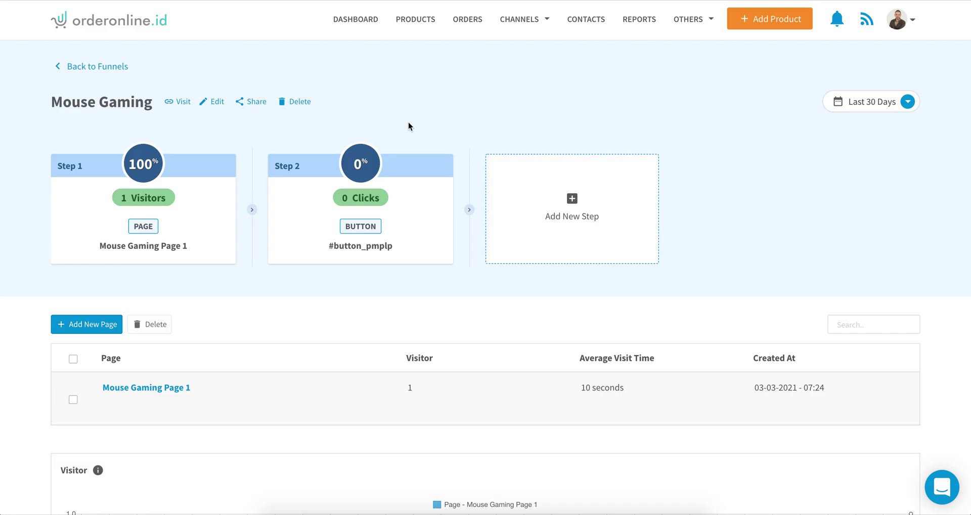
Load the live funnel page in a private window, test its Button and return to the funnel overview
key("ctrl+shift+n")
key("ctrl+v")
key("Return")
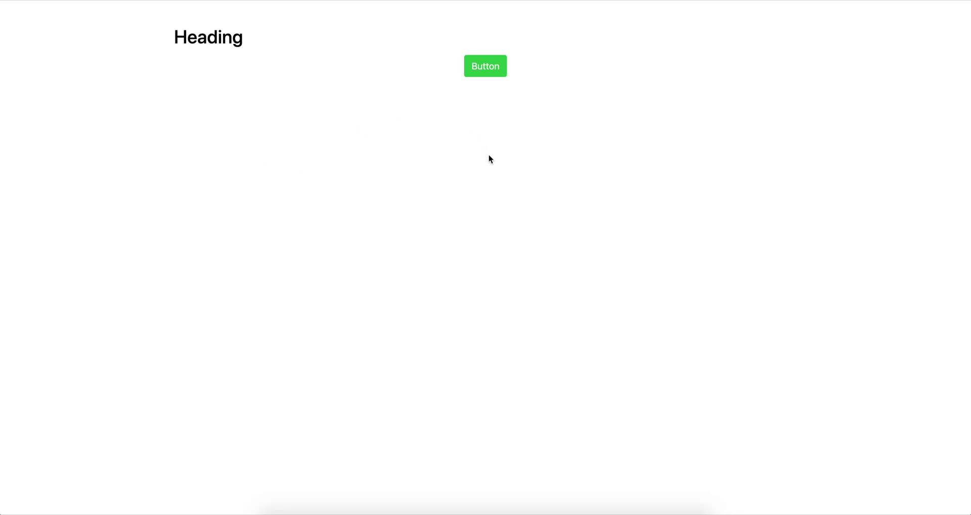
left_click(491, 76)
left_click(487, 135)
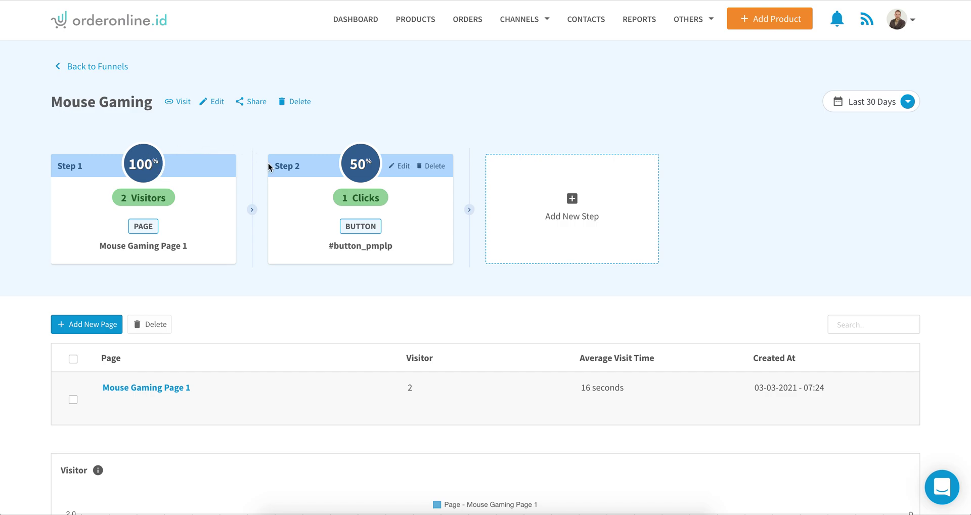
Examine the funnel's step conversion figures and its Visitor, Browser and Device charts
mouse_move(305, 226)
scroll(497, 108, "down", 2)
scroll(478, 232, "down", 4)
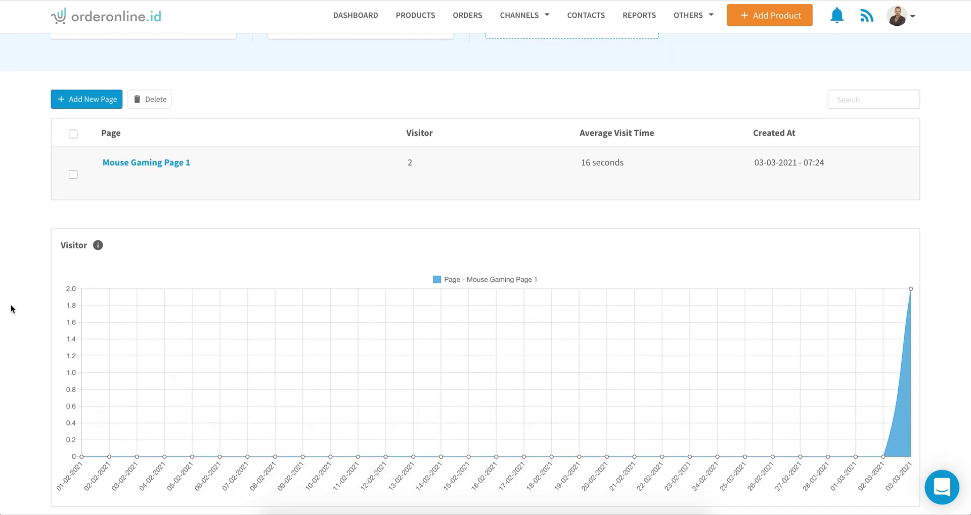
scroll(9, 305, "down", 1)
scroll(347, 429, "down", 7)
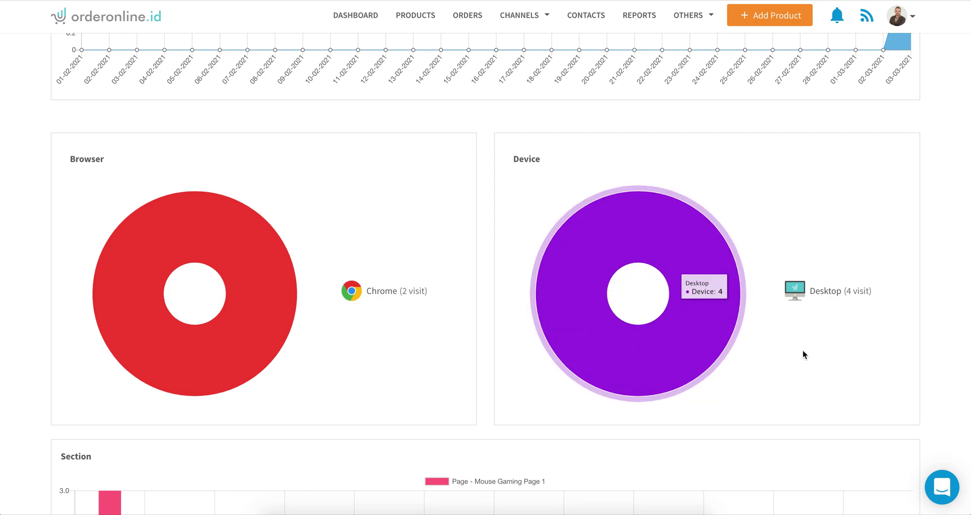
scroll(803, 350, "down", 3)
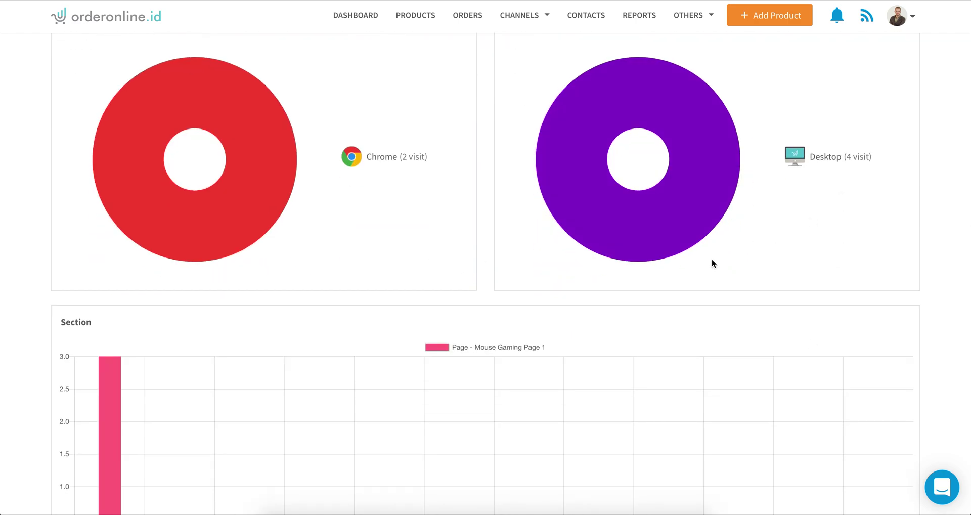
Examine the Section chart and the UTM options for Traffic Sources, ending back at the funnel steps
scroll(712, 259, "down", 4)
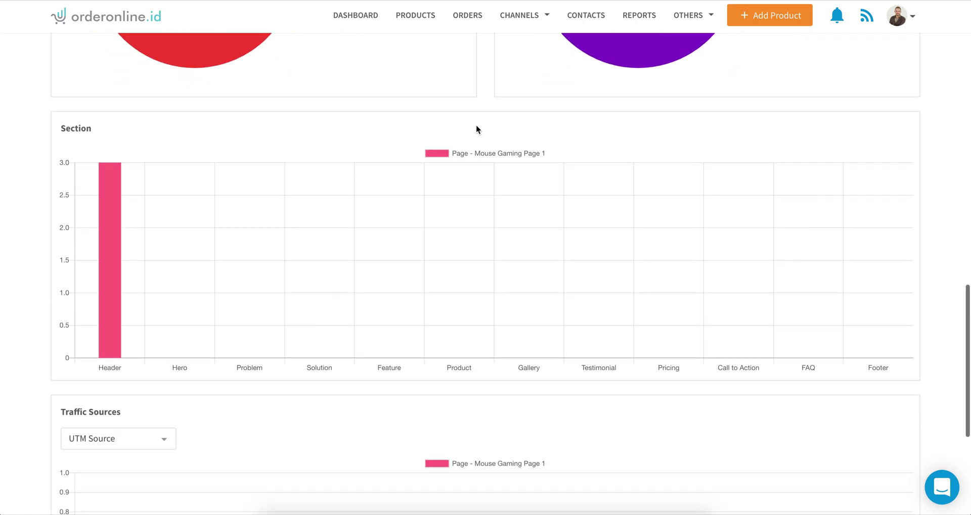
scroll(453, 161, "down", 1)
scroll(451, 172, "up", 1)
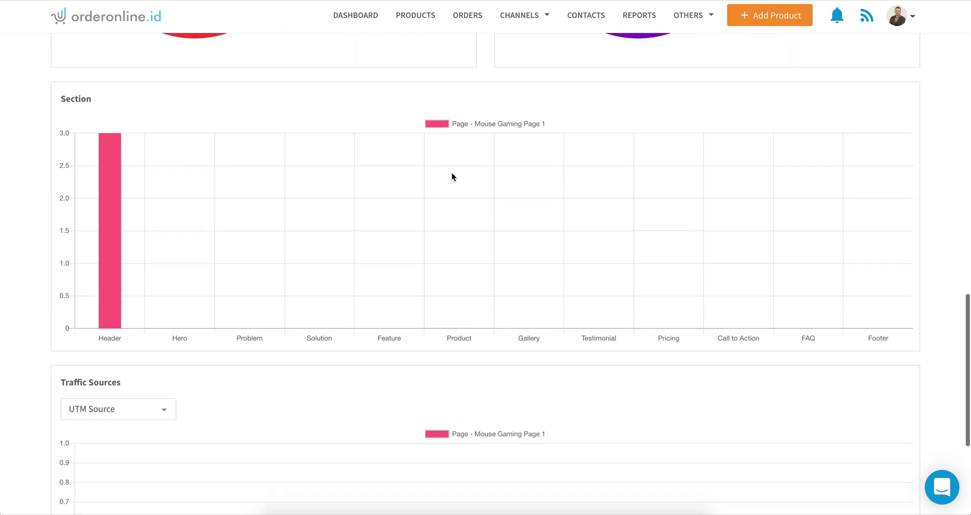
mouse_move(105, 198)
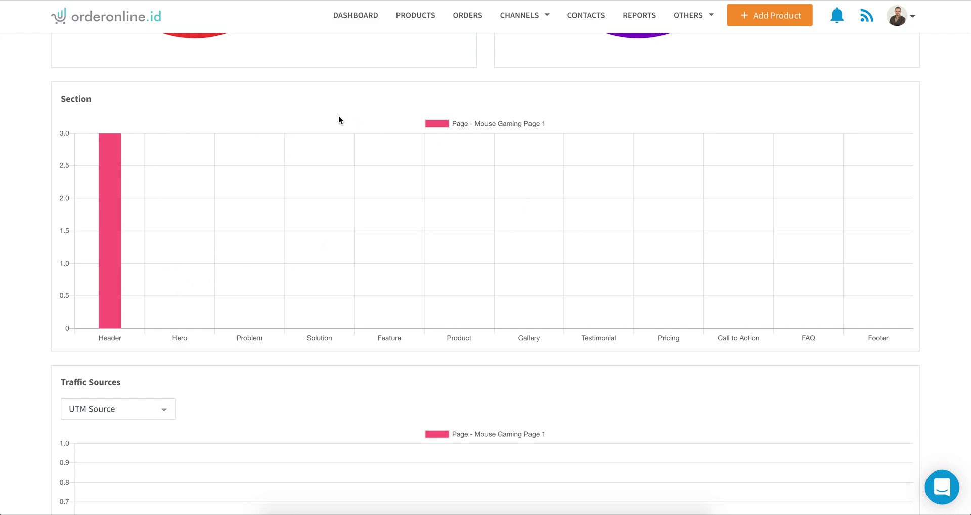
scroll(470, 228, "down", 5)
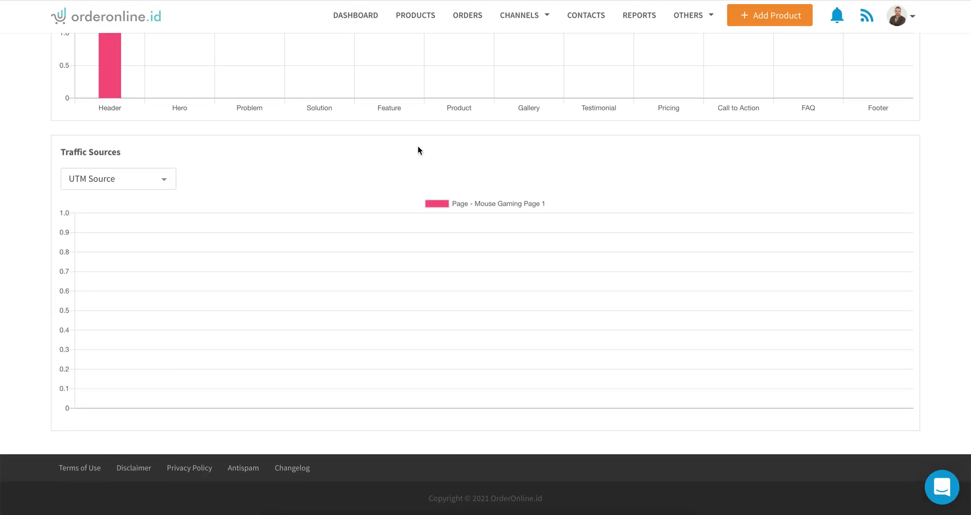
left_click(172, 179)
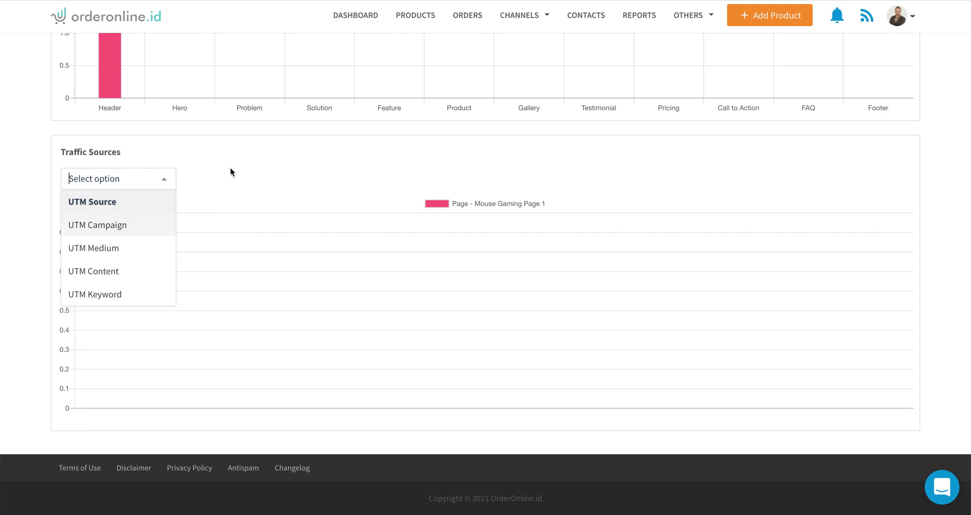
left_click(204, 155)
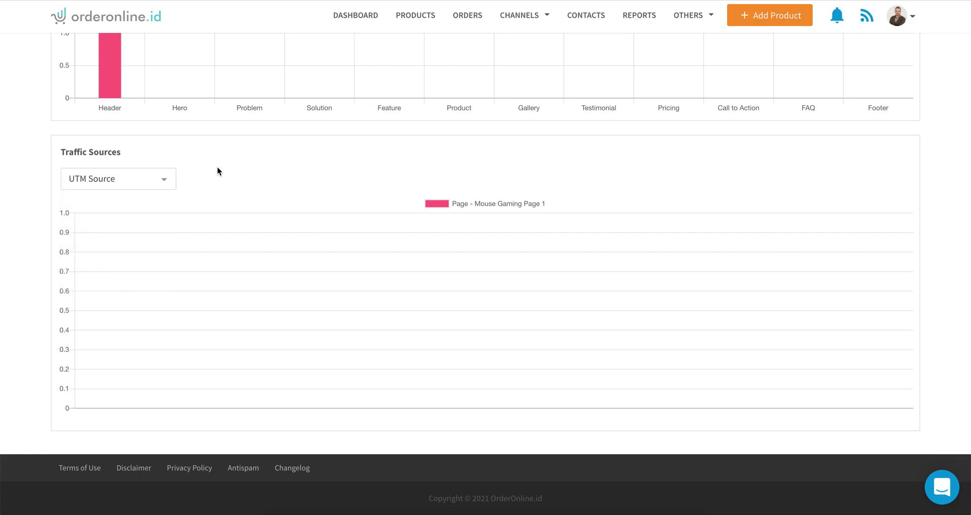
scroll(458, 145, "up", 20)
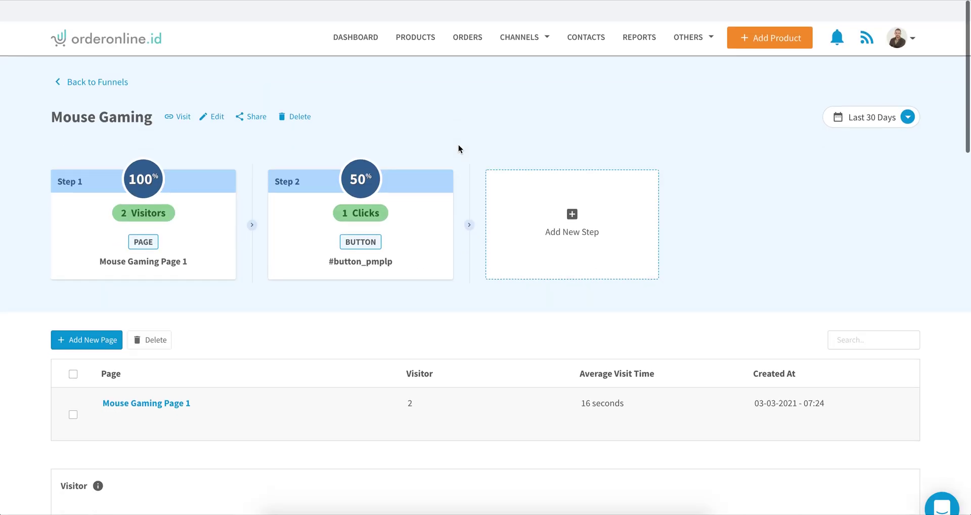